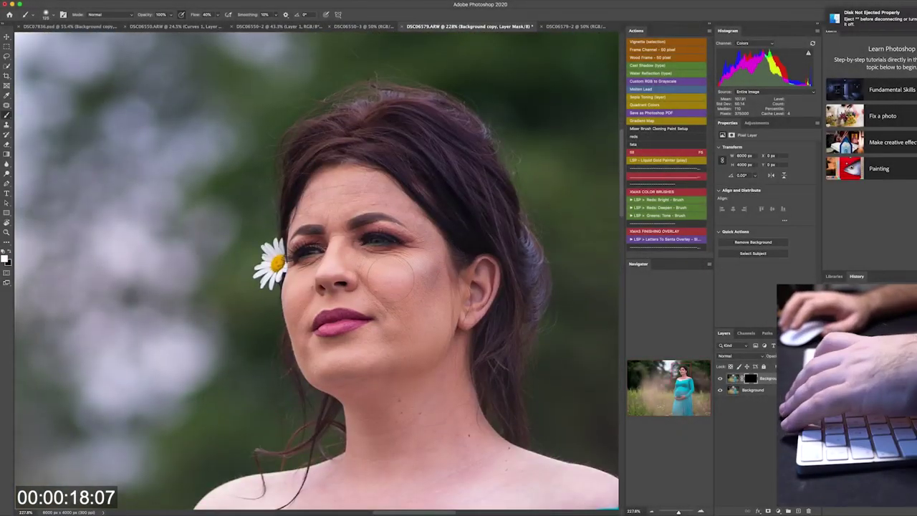
Set the brush opacity to 80%.
key(7)
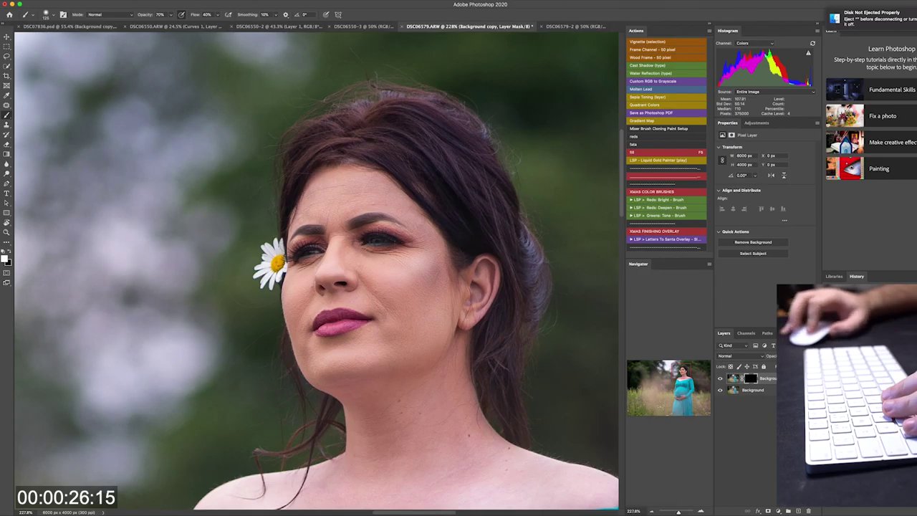
key(8)
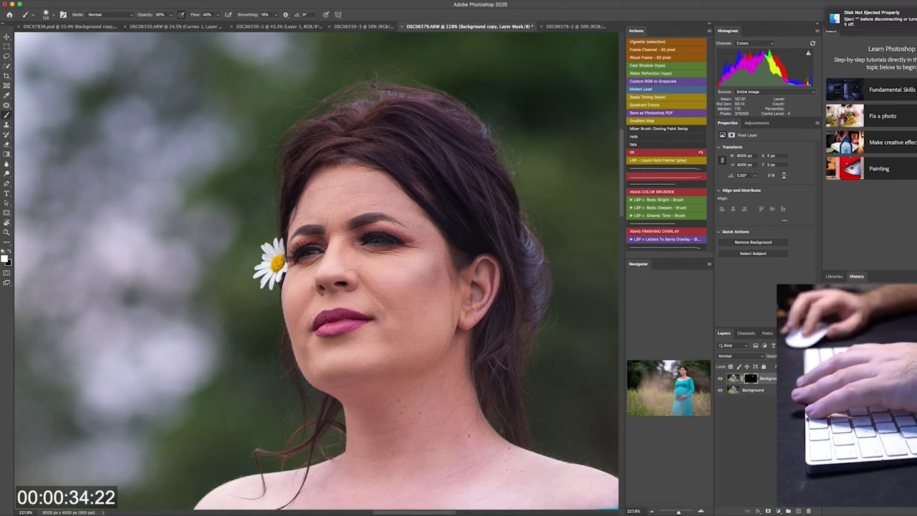
scroll(228, 379, down, 5)
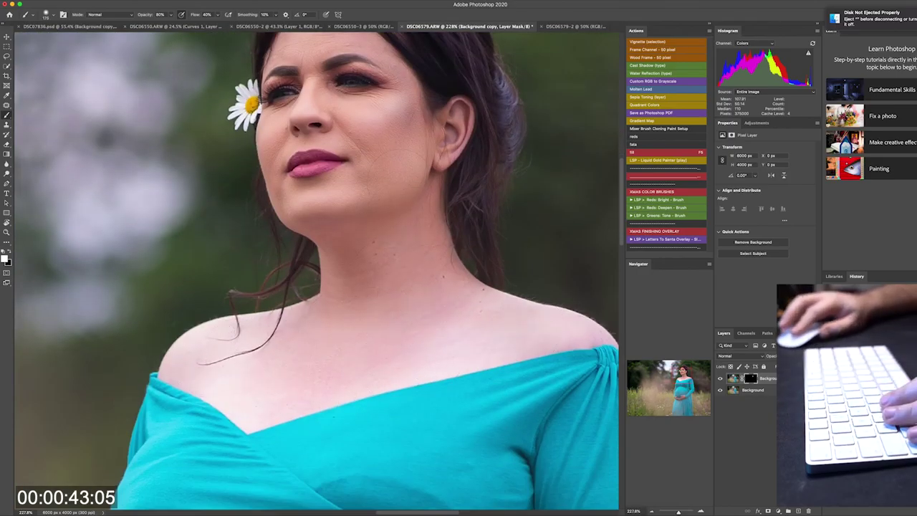
scroll(429, 272, down, 5)
scroll(430, 272, down, 5)
scroll(373, 278, down, 3)
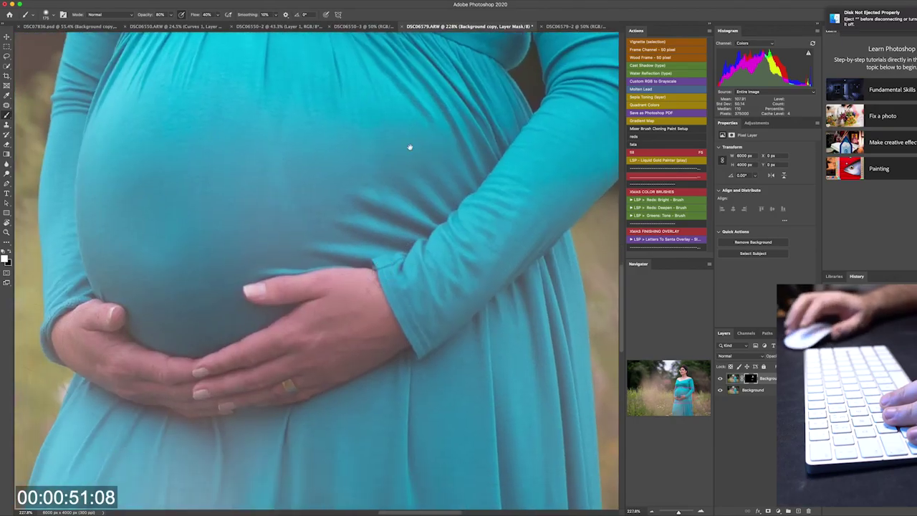
scroll(409, 147, up, 5)
scroll(426, 185, up, 5)
scroll(427, 184, left, 10)
scroll(427, 185, up, 10)
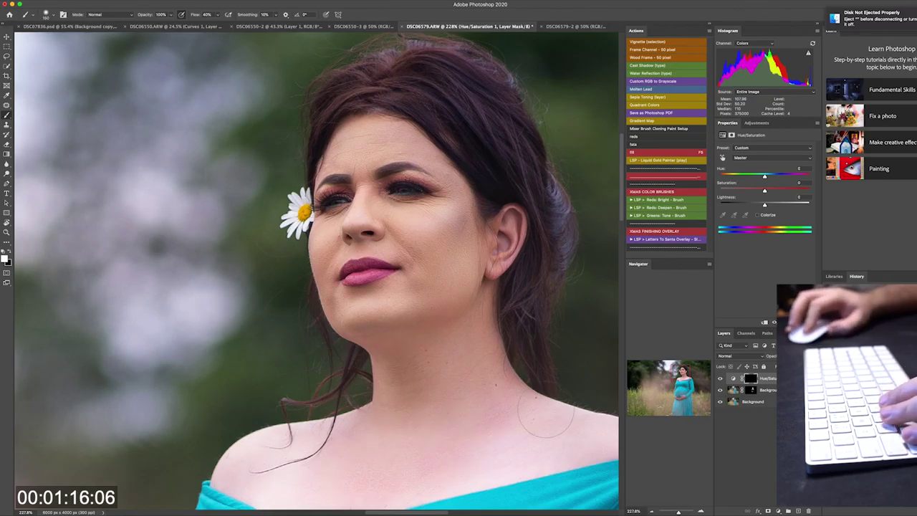
Delete the trial Hue/Saturation adjustment layer.
scroll(546, 418, down, 3)
scroll(362, 182, down, 5)
scroll(368, 250, down, 5)
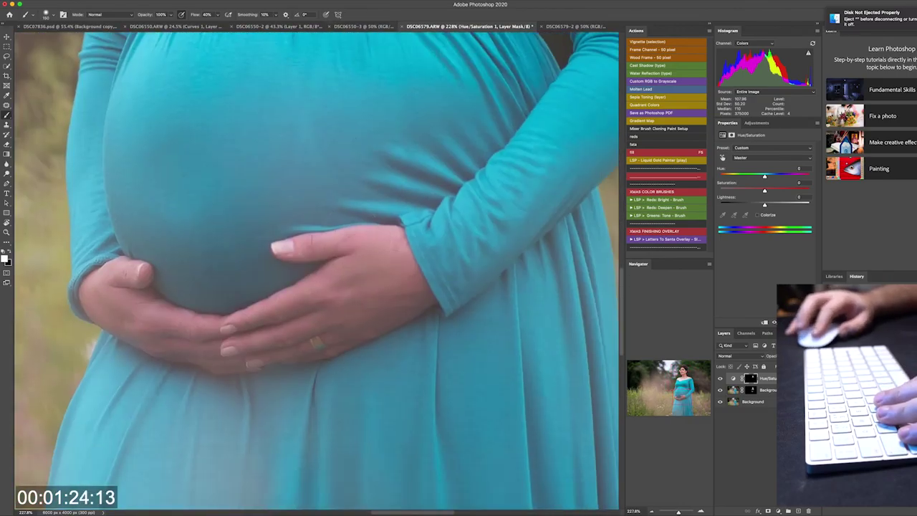
scroll(306, 325, up, 5)
scroll(360, 215, up, 5)
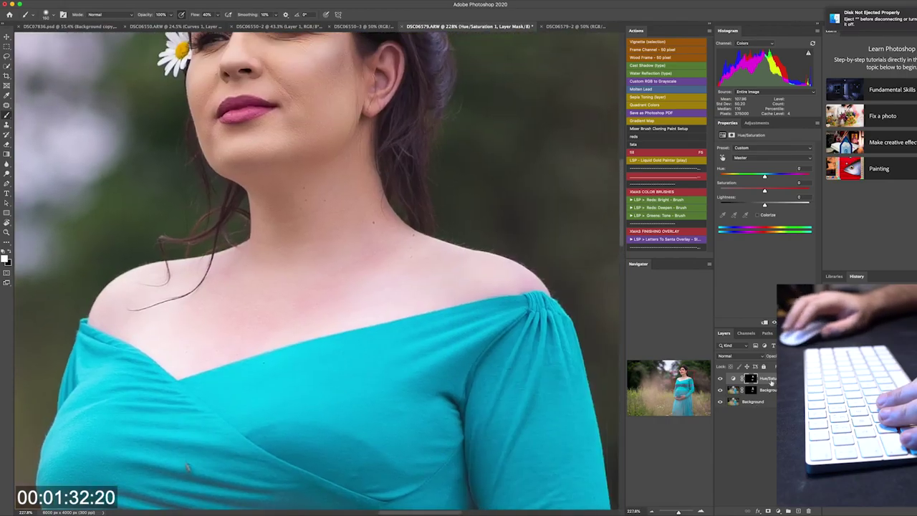
key(Delete)
Switch to the Lasso/Patch tool and zoom in on the dress.
scroll(187, 467, down, 5)
scroll(313, 381, up, 5)
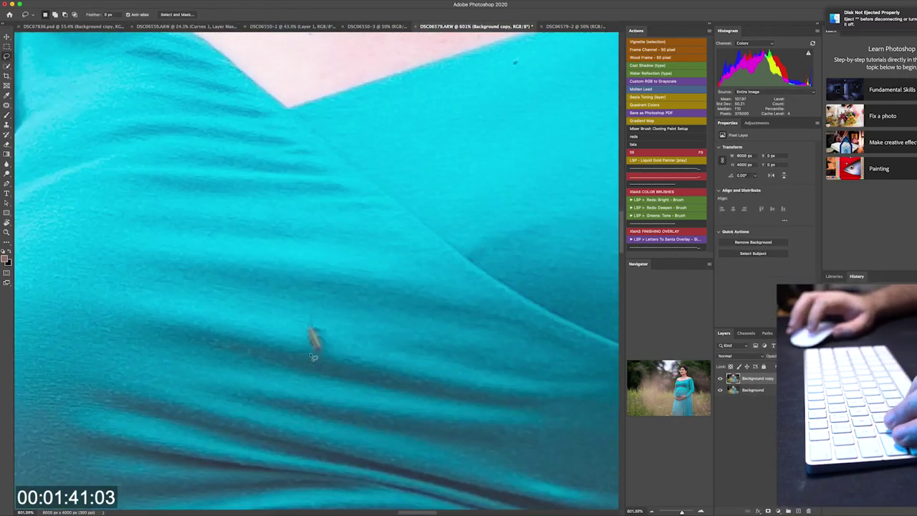
key(l)
scroll(163, 311, up, 3)
Patch the fine creases across the neck with nearby clean skin.
scroll(163, 311, up, 5)
scroll(282, 351, up, 5)
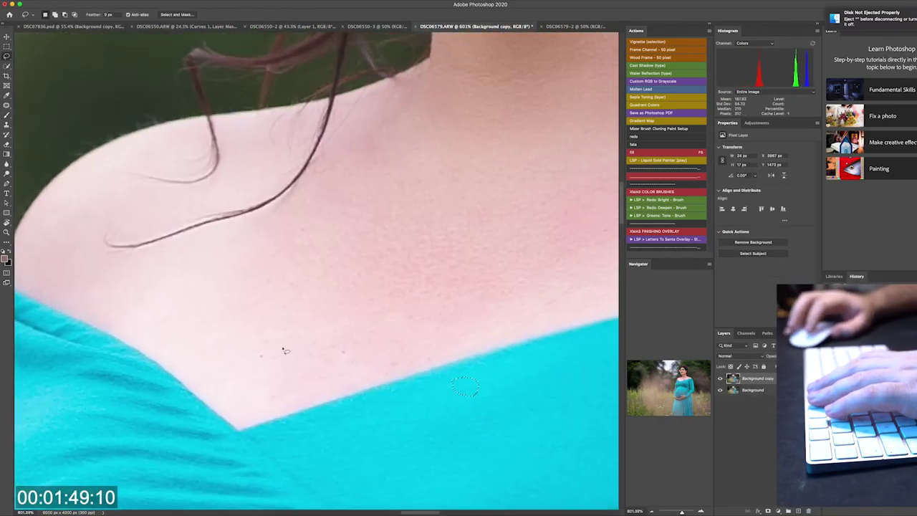
scroll(433, 279, up, 5)
scroll(433, 278, up, 2)
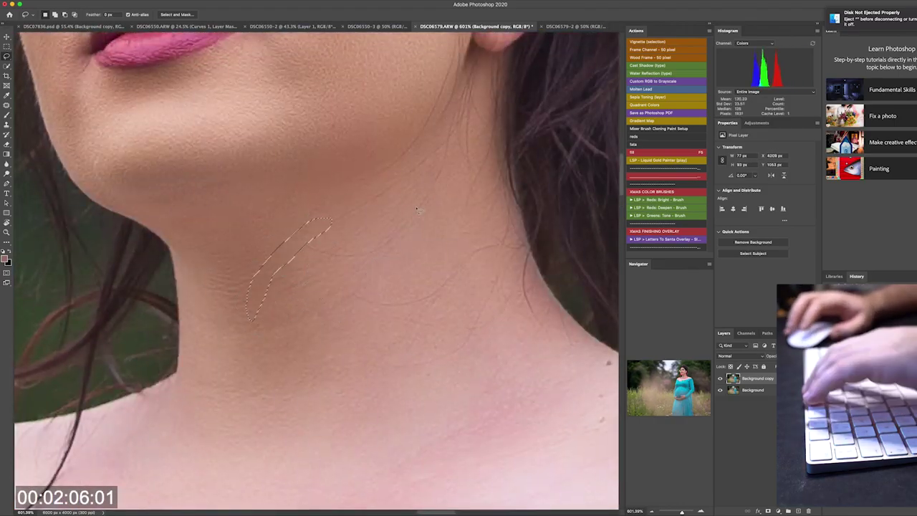
drag(334, 216, 331, 223)
drag(445, 143, 446, 161)
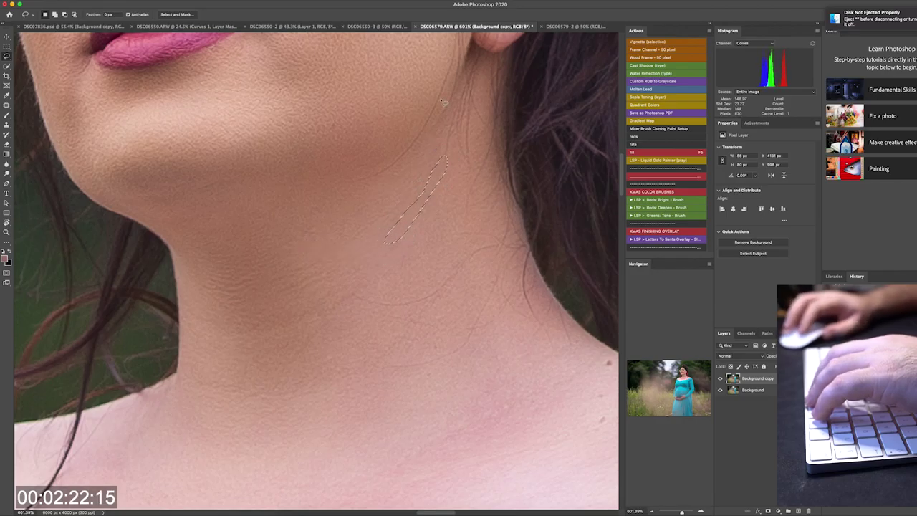
drag(366, 187, 367, 185)
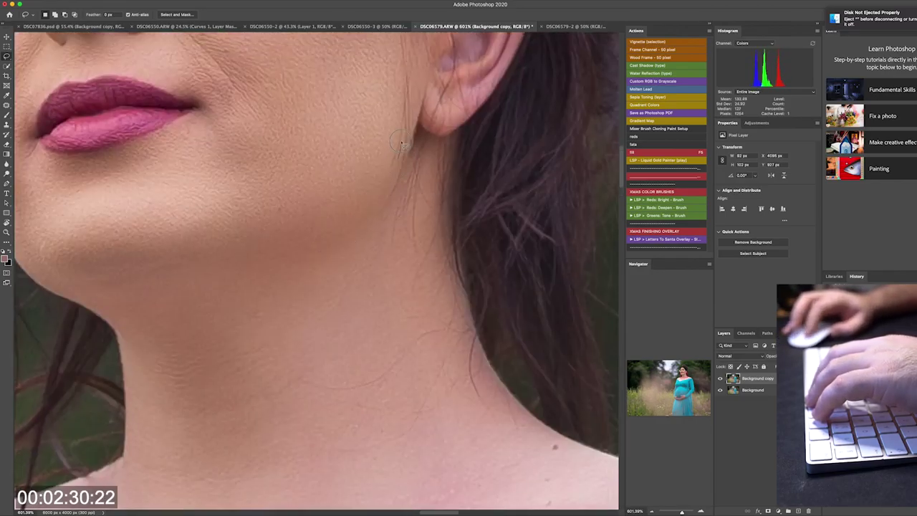
drag(329, 393, 408, 349)
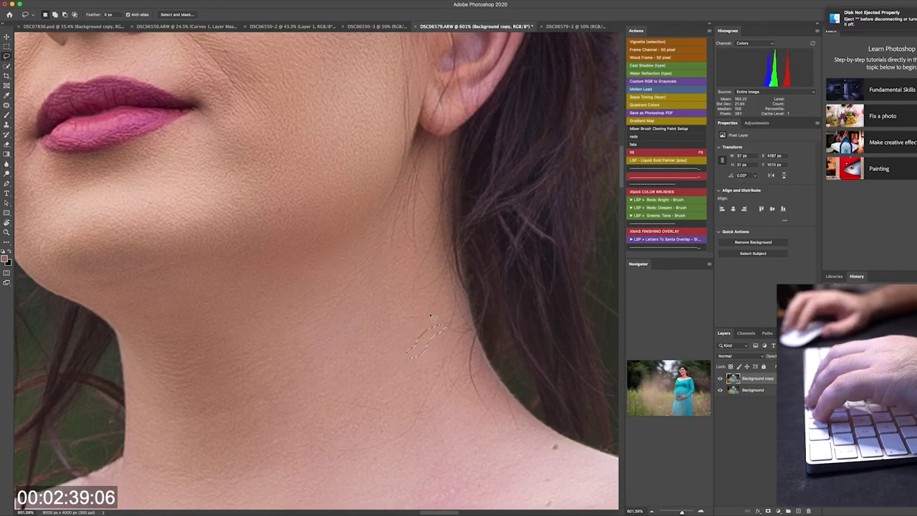
drag(392, 422, 429, 420)
drag(422, 348, 449, 404)
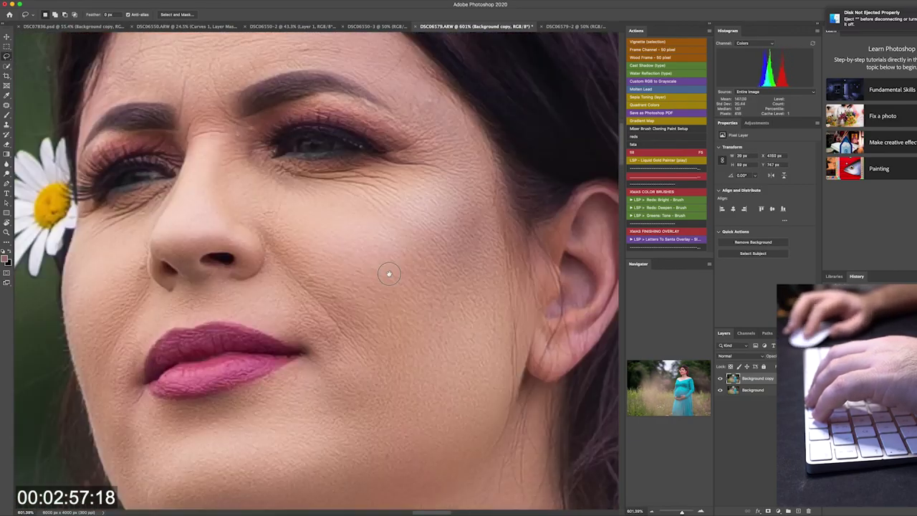
Lasso the line running down the cheek toward the mouth.
drag(542, 221, 515, 281)
drag(378, 337, 407, 363)
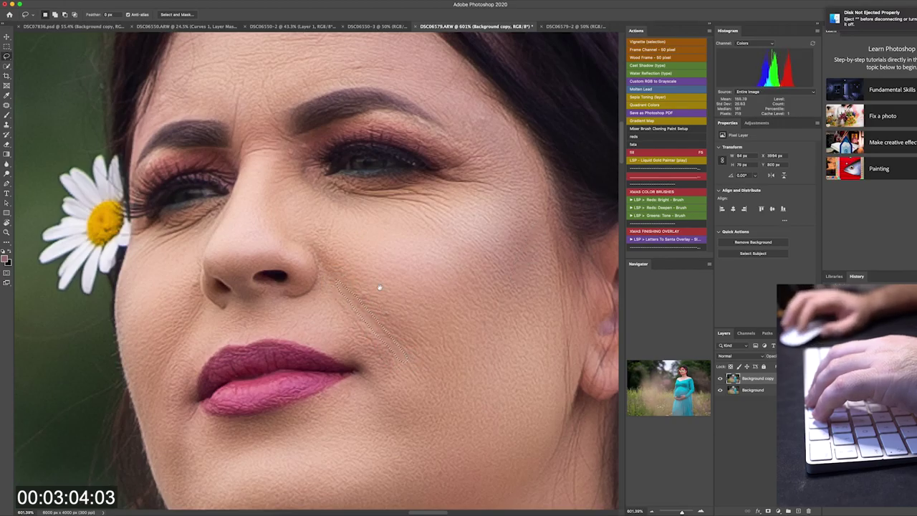
drag(383, 288, 428, 254)
scroll(249, 307, down, 3)
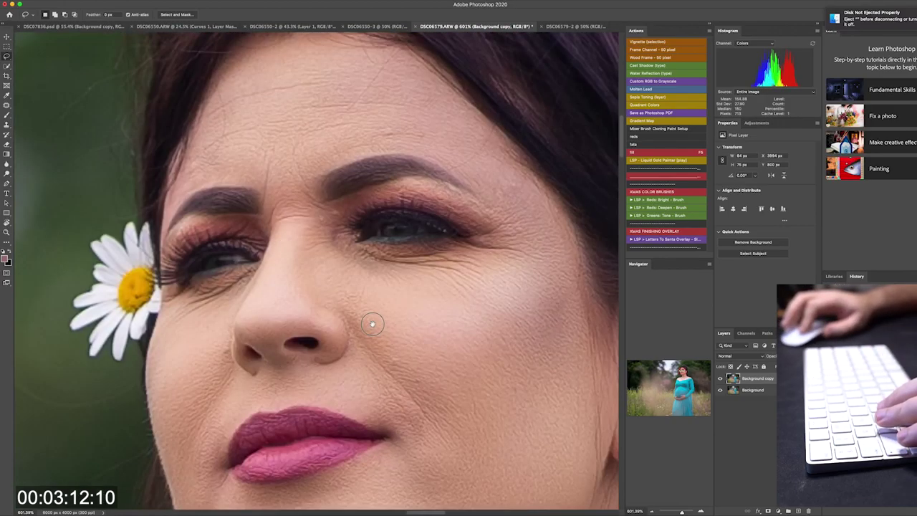
scroll(373, 322, down, 2)
scroll(373, 322, down, 3)
scroll(405, 187, up, 3)
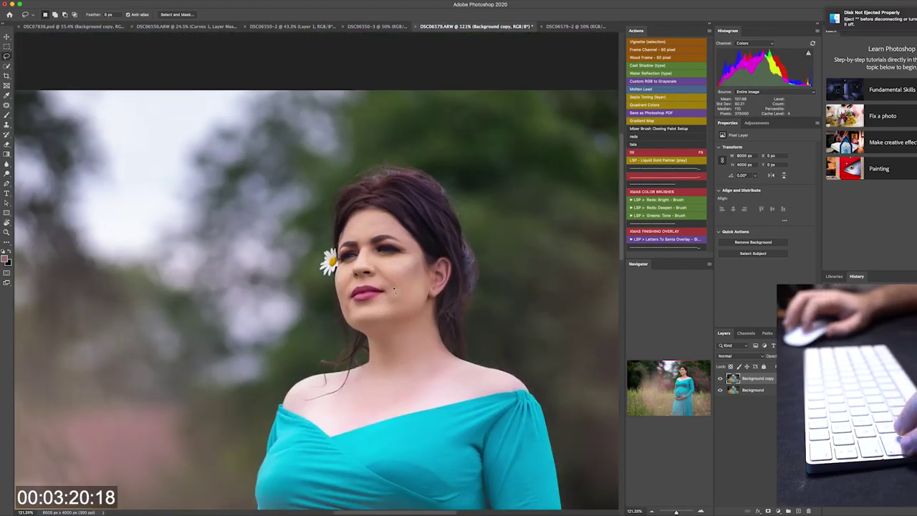
scroll(405, 188, up, 3)
scroll(329, 206, up, 2)
scroll(361, 244, down, 1)
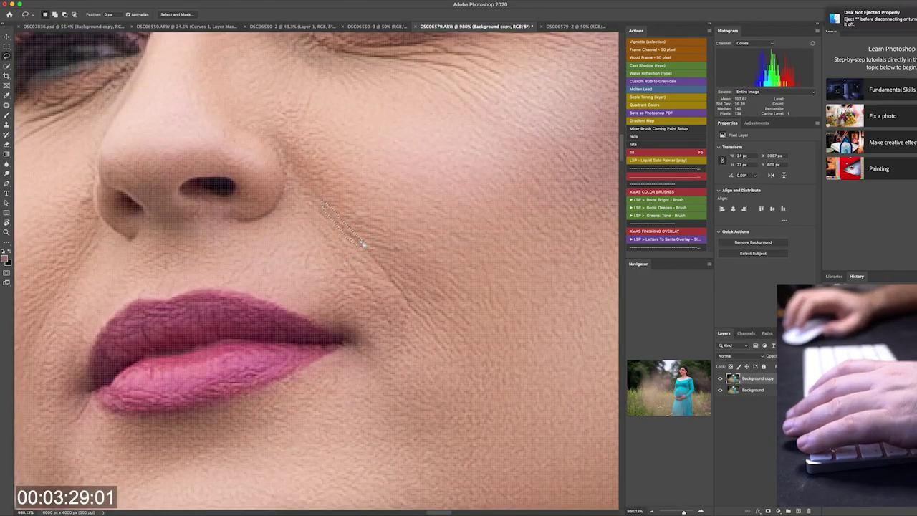
scroll(365, 249, down, 2)
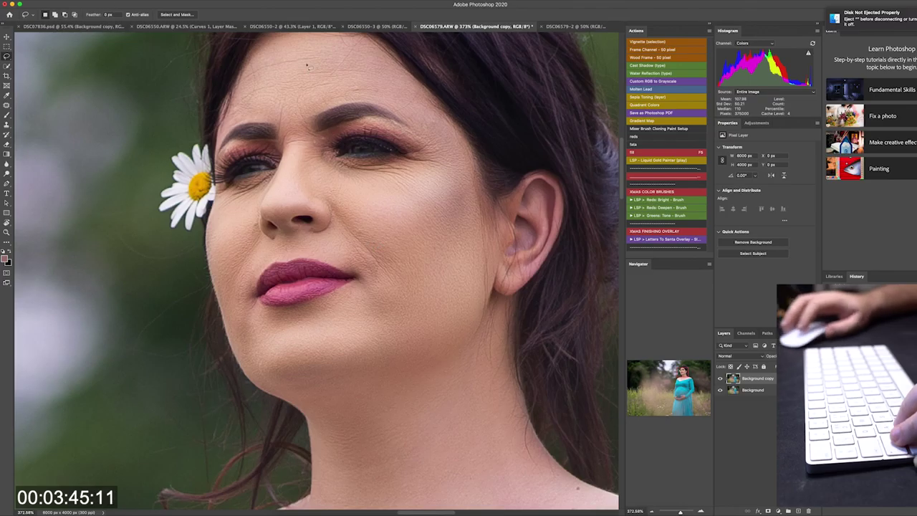
Try a 30% Darken brush stroke under the eye, undo it, and outline a cheek blemish.
click(97, 1)
key(Escape)
key(b)
click(107, 14)
click(104, 41)
drag(359, 195, 434, 188)
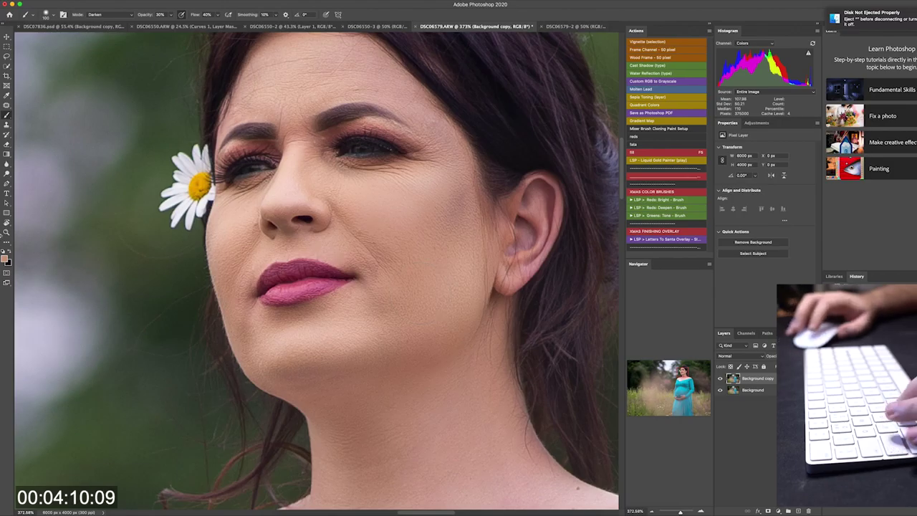
key(ctrl+z)
drag(346, 225, 363, 243)
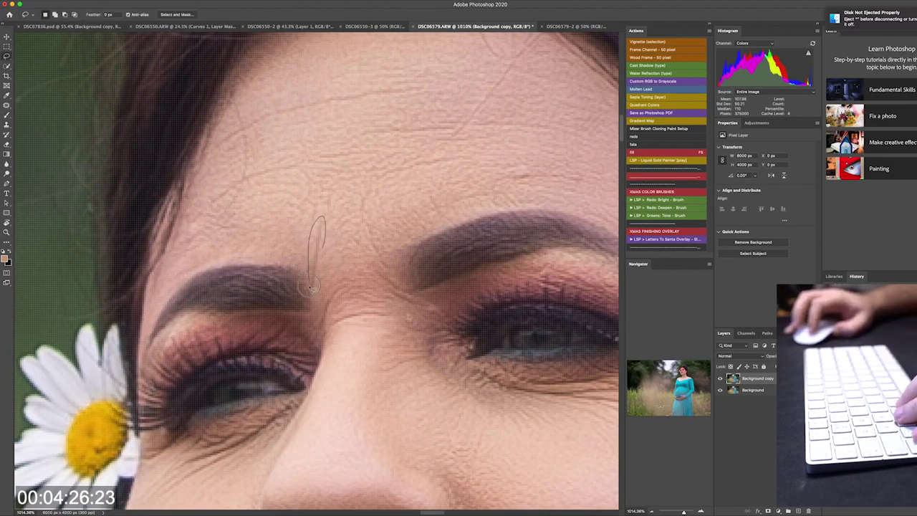
Lasso the creases between the brows and near the inner brow.
drag(362, 217, 410, 298)
mouse_move(348, 279)
mouse_down()
mouse_move(339, 317)
mouse_move(358, 309)
mouse_up()
scroll(482, 189, down, 5)
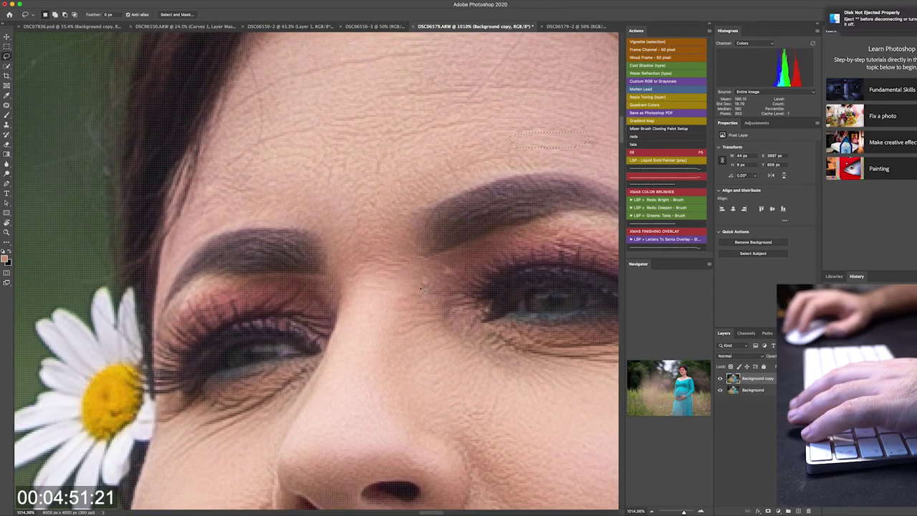
scroll(462, 343, down, 3)
scroll(462, 343, down, 3)
scroll(463, 343, up, 5)
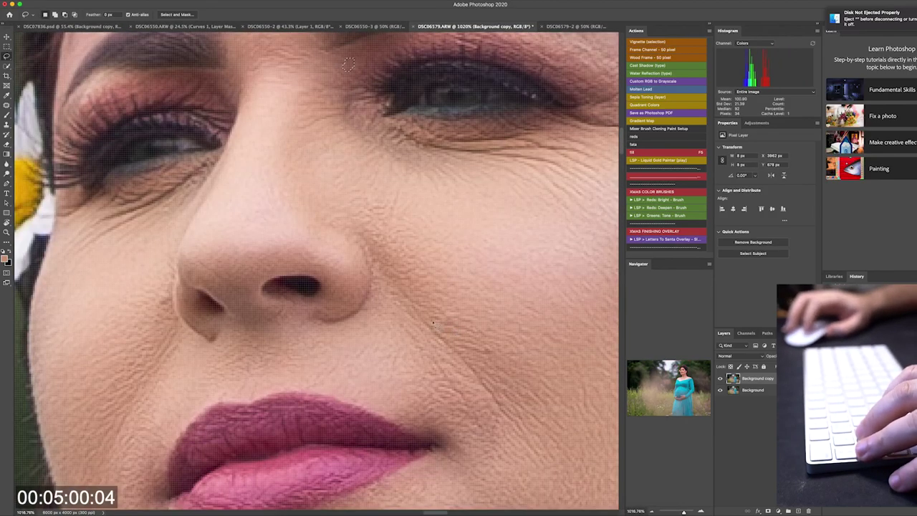
Patch the crease beside the nose and the one under the eye with clean skin.
drag(434, 344, 451, 350)
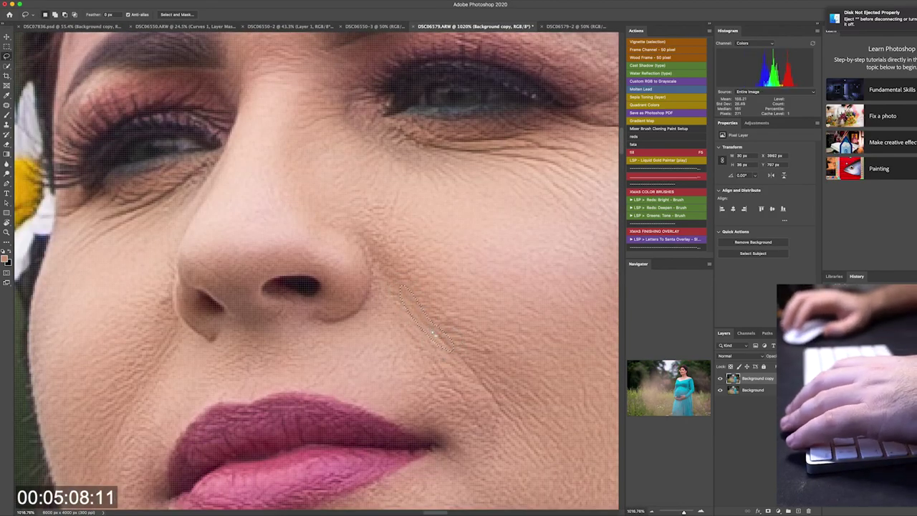
drag(487, 390, 438, 326)
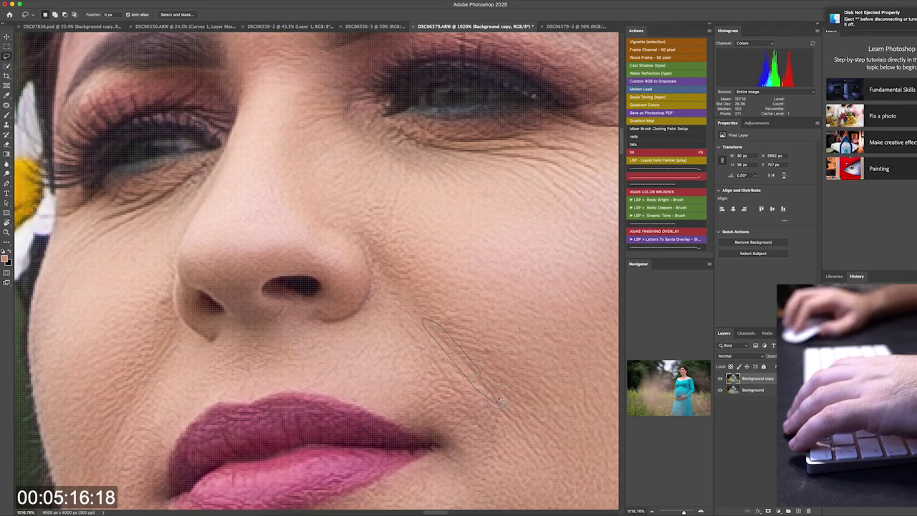
scroll(463, 390, down, 5)
scroll(463, 390, up, 5)
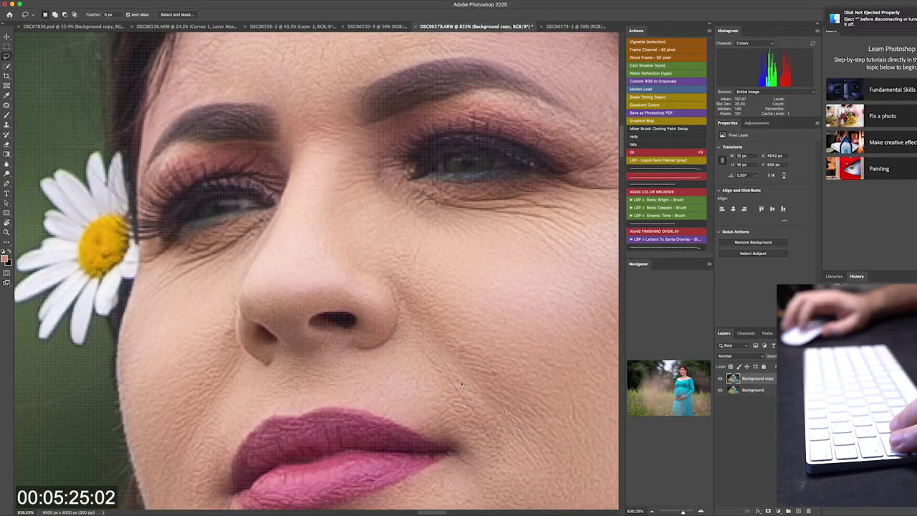
drag(461, 409, 433, 376)
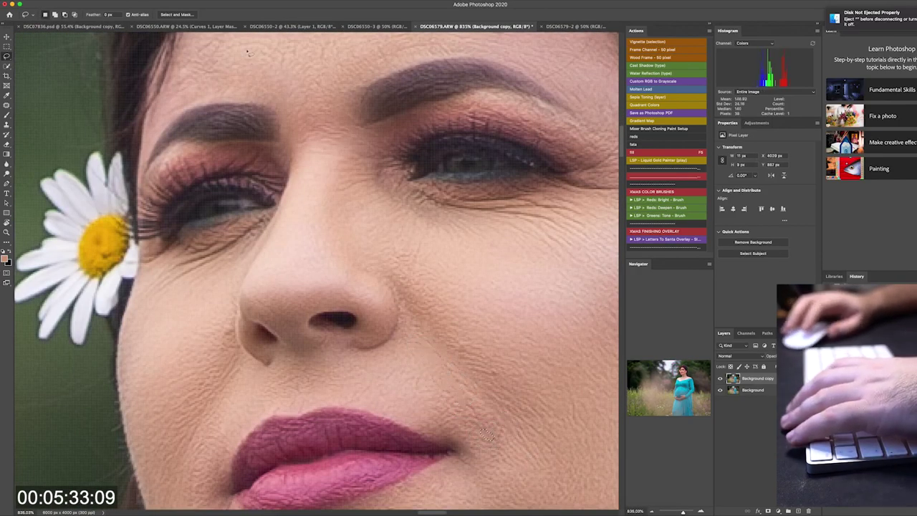
scroll(475, 383, down, 2)
scroll(461, 332, up, 2)
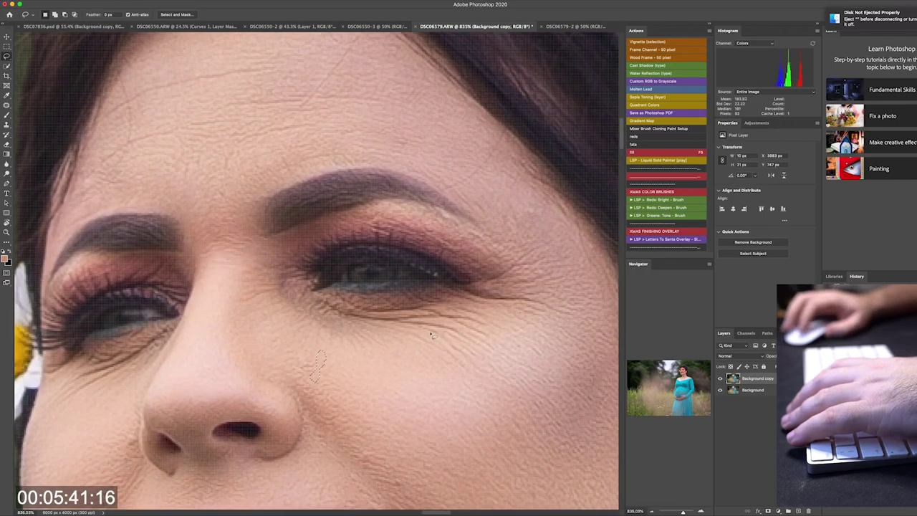
mouse_move(456, 337)
mouse_down()
mouse_move(415, 324)
mouse_move(465, 329)
mouse_move(453, 331)
mouse_up()
scroll(476, 302, down, 10)
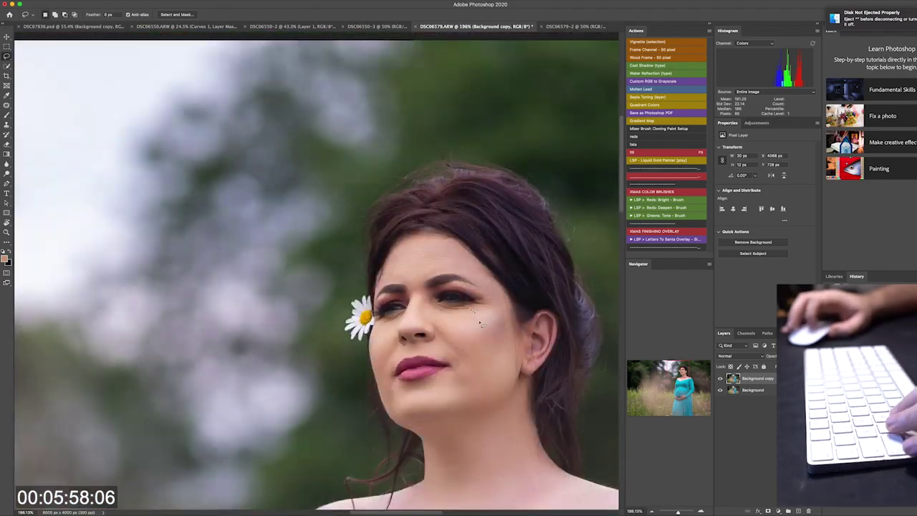
Patch two tiny wrinkles just under the eye, deselecting after each.
key(ctrl+d)
scroll(418, 314, up, 10)
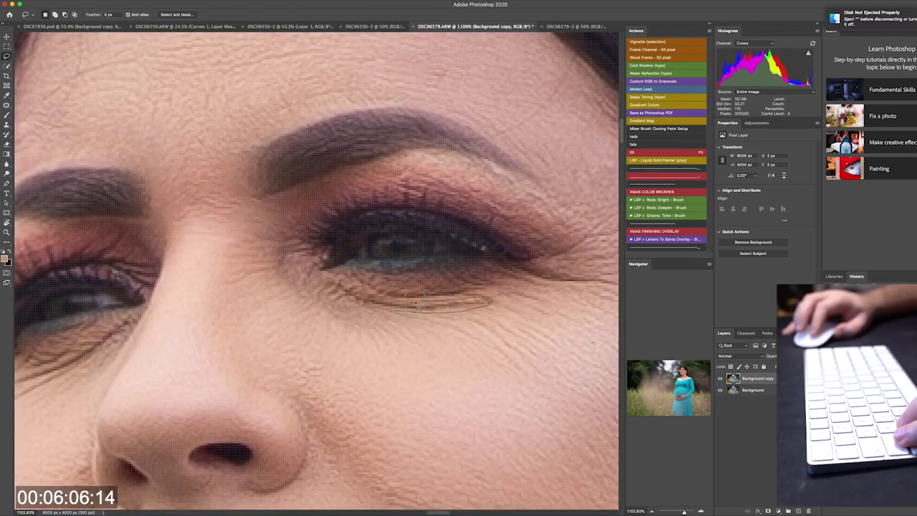
drag(432, 302, 389, 305)
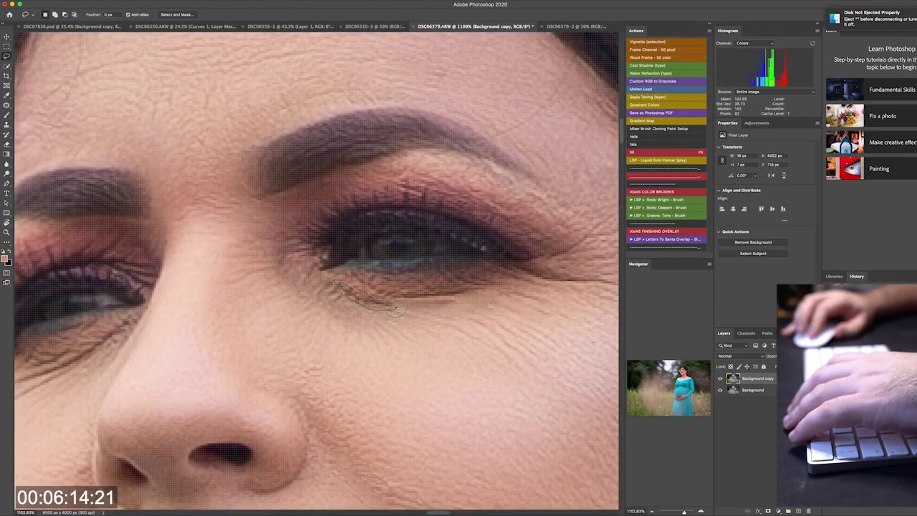
key(ctrl+d)
scroll(393, 312, down, 10)
scroll(433, 312, up, 10)
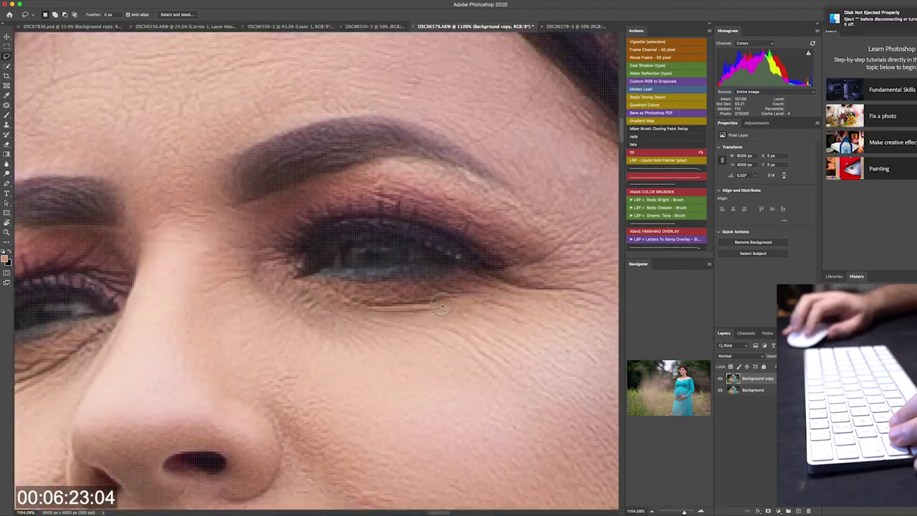
drag(429, 310, 403, 313)
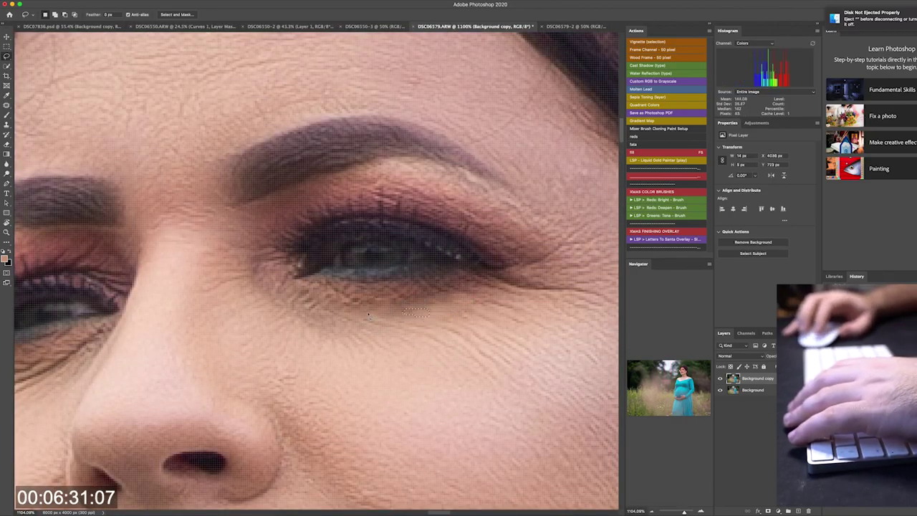
key(ctrl+d)
Patch a third under-eye wrinkle, deselect, and fit the image to review.
scroll(350, 308, down, 5)
scroll(349, 309, down, 3)
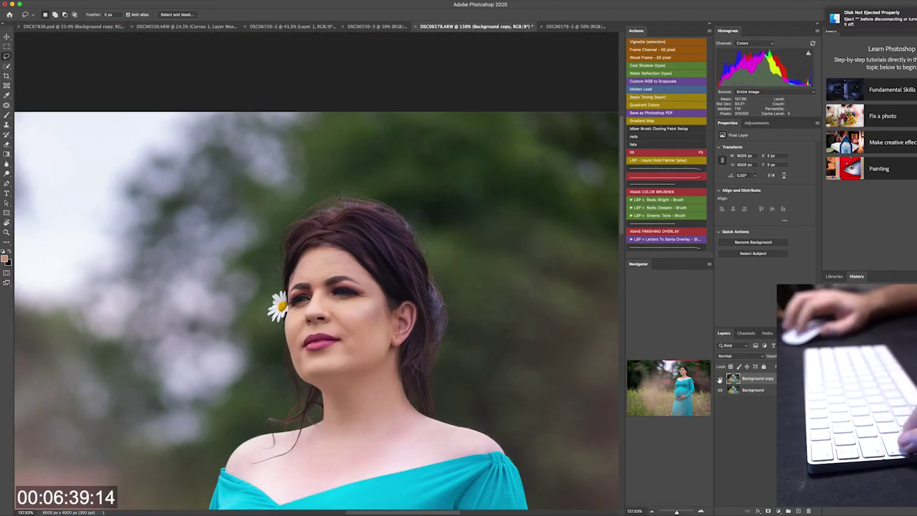
scroll(358, 310, up, 5)
scroll(389, 323, up, 3)
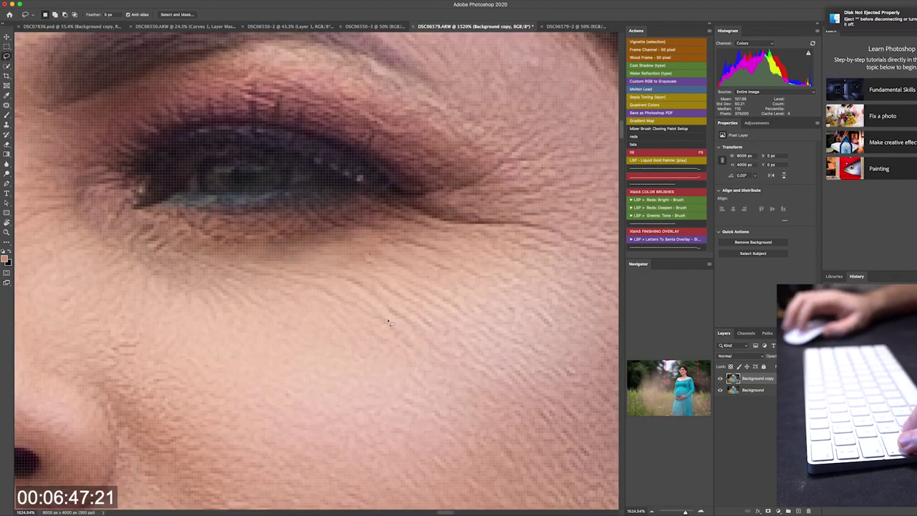
mouse_move(399, 324)
mouse_down()
mouse_move(404, 297)
mouse_move(433, 314)
mouse_up()
scroll(409, 236, right, 3)
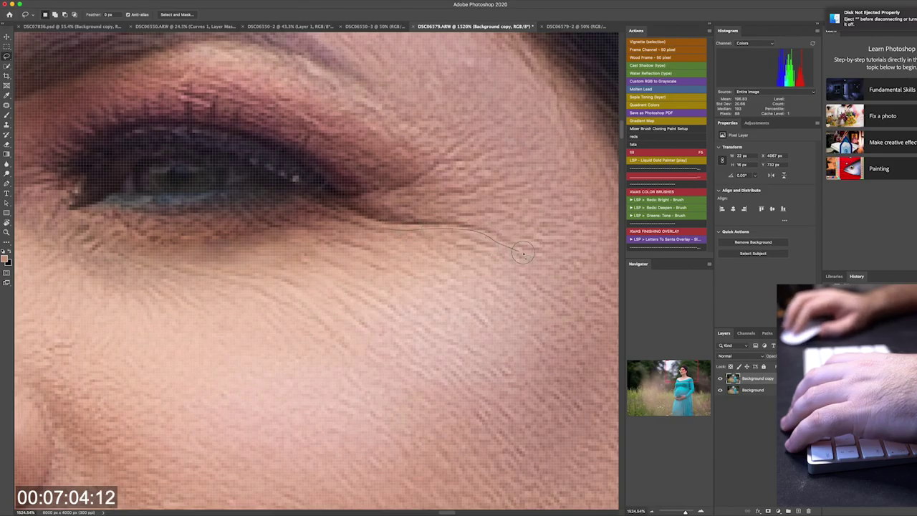
key(ctrl+d)
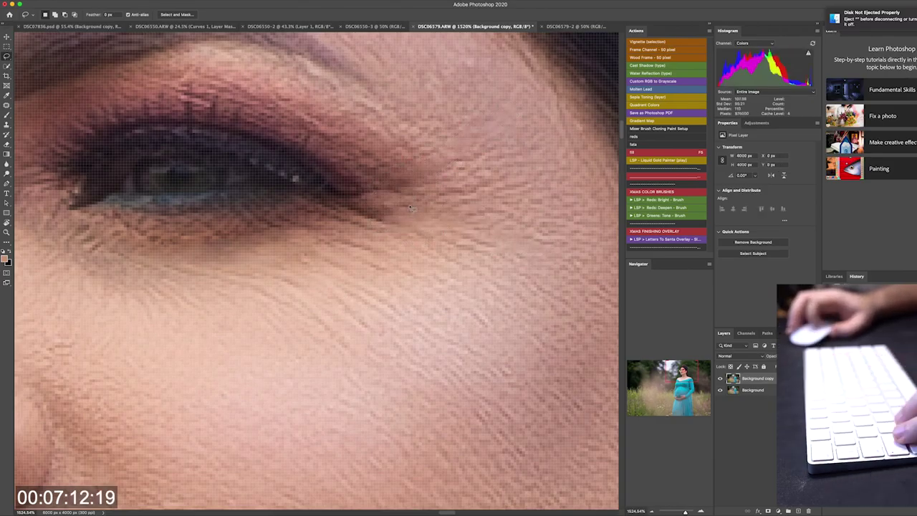
key(ctrl+0)
Lasso the long under-eye crease and the wrinkle under the other eye.
scroll(295, 245, up, 3)
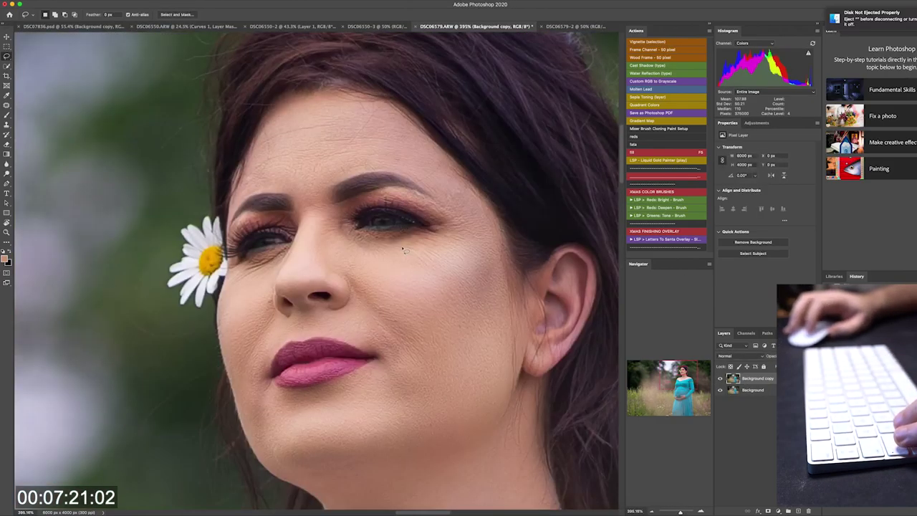
scroll(294, 246, up, 3)
scroll(294, 246, up, 3)
drag(406, 277, 406, 278)
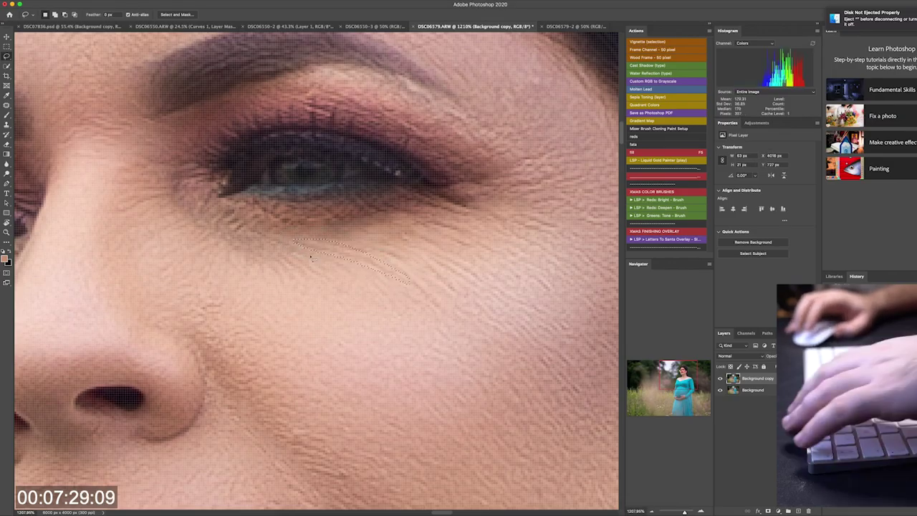
scroll(437, 268, left, 3)
scroll(394, 293, left, 8)
scroll(355, 321, up, 2)
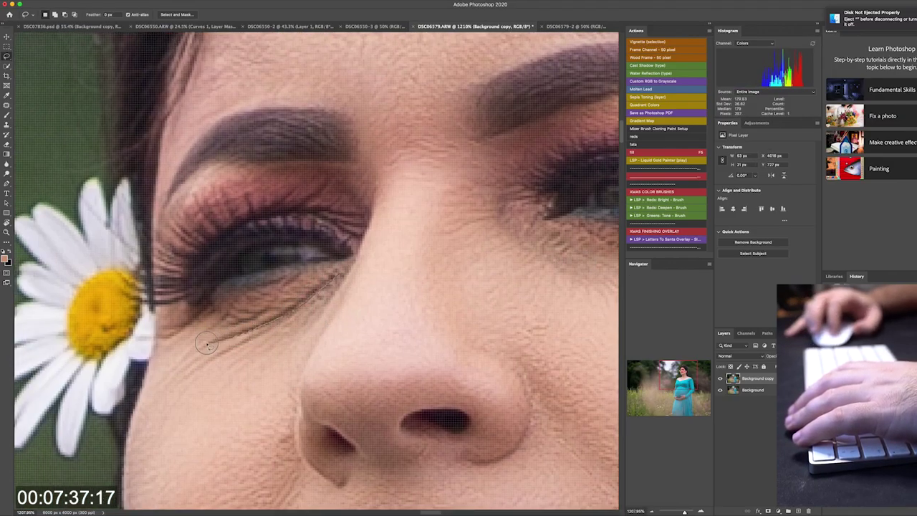
mouse_move(241, 301)
mouse_down()
mouse_move(242, 331)
mouse_move(172, 391)
mouse_move(214, 369)
mouse_up()
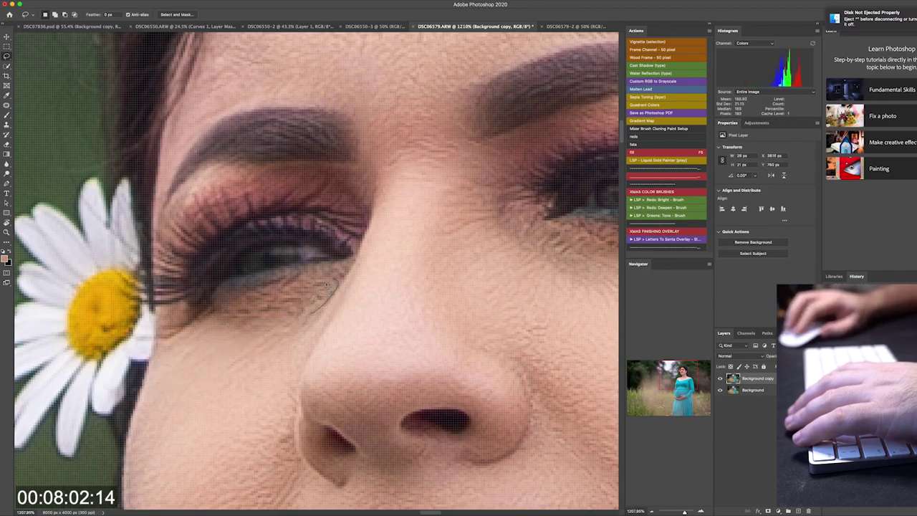
scroll(343, 283, down, 5)
scroll(322, 315, down, 5)
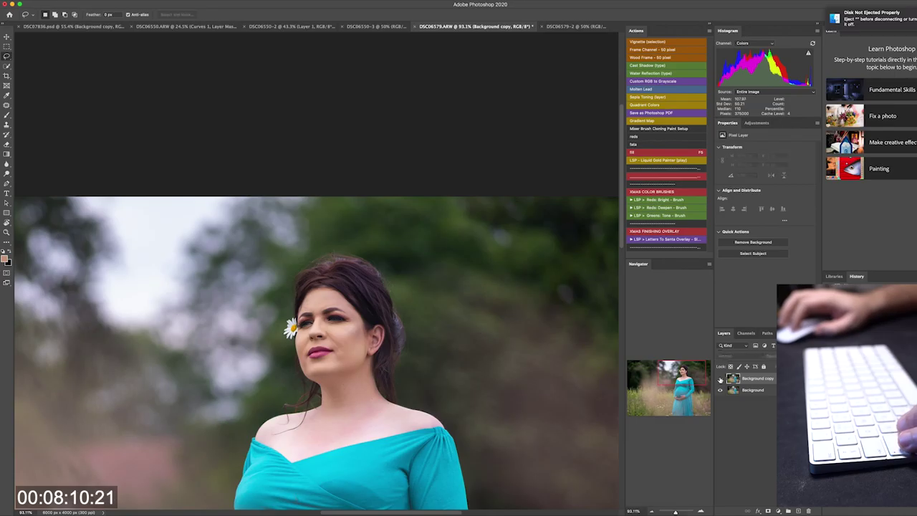
Patch several fine lines across the forehead and above the brow, then fit the image on screen.
scroll(337, 287, up, 10)
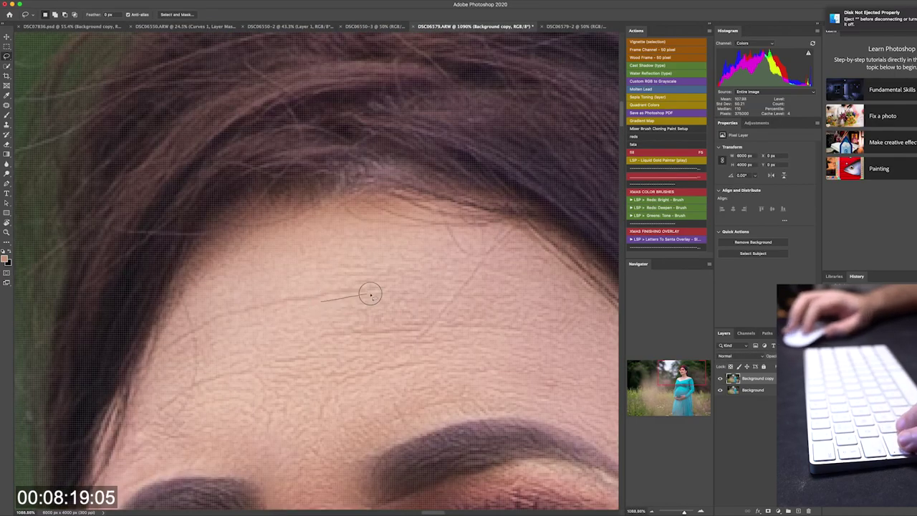
drag(203, 324, 203, 324)
scroll(286, 309, down, 2)
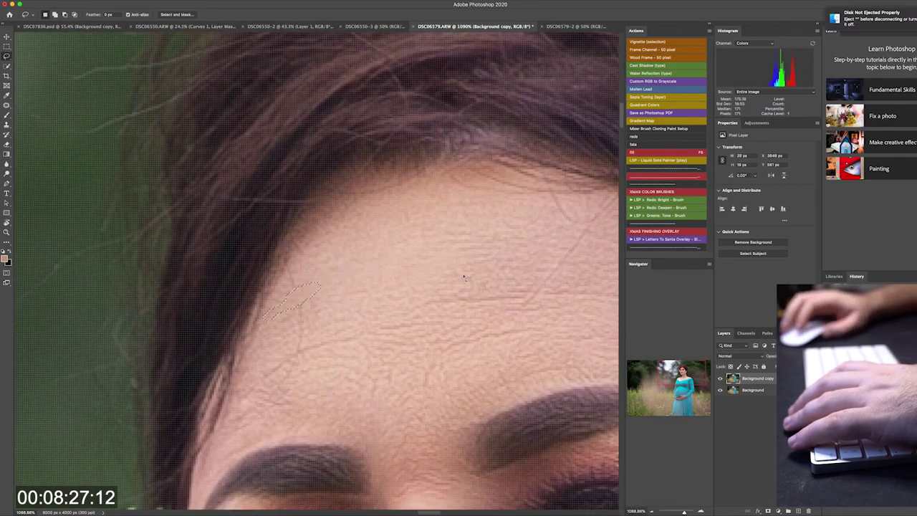
drag(433, 320, 369, 331)
drag(312, 356, 310, 321)
drag(310, 321, 293, 310)
scroll(289, 267, right, 5)
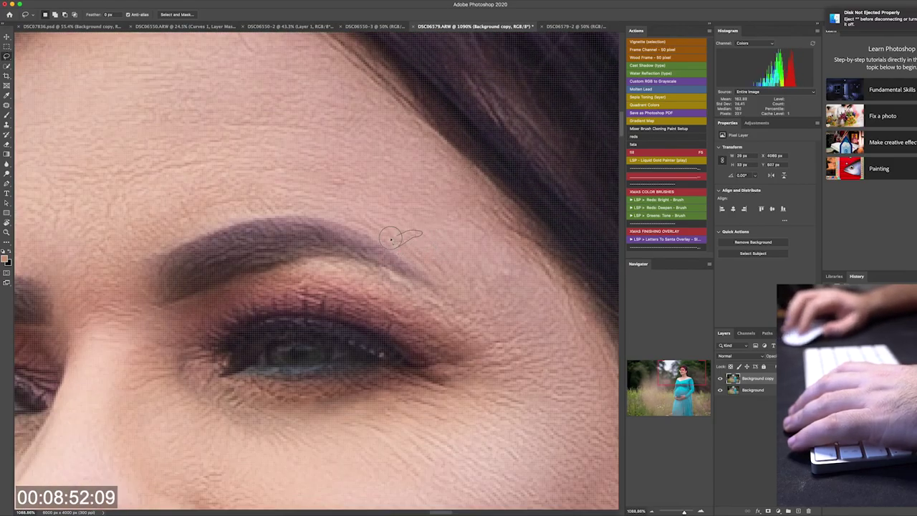
key(ctrl+0)
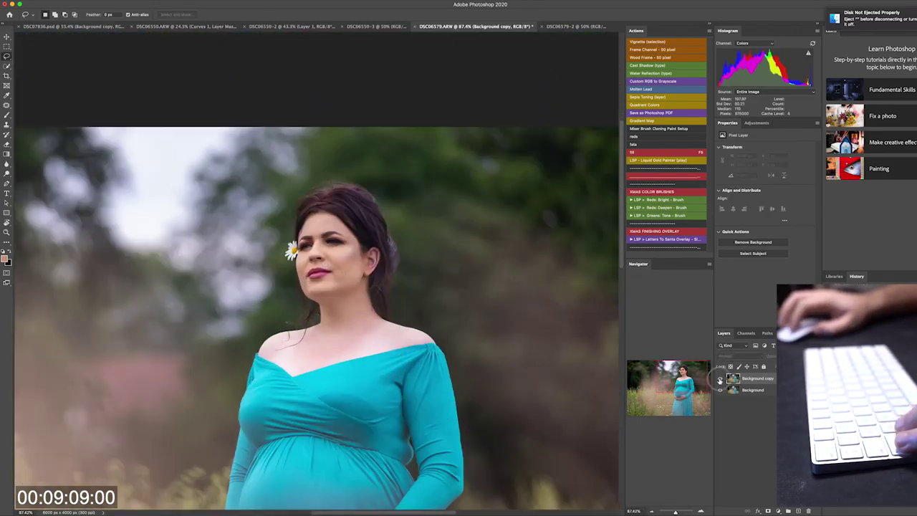
Patch one last forehead line, then fit the whole portrait on screen and zoom out.
scroll(337, 225, up, 5)
mouse_move(274, 250)
mouse_down()
mouse_move(270, 267)
mouse_move(241, 273)
mouse_up()
scroll(271, 266, down, 5)
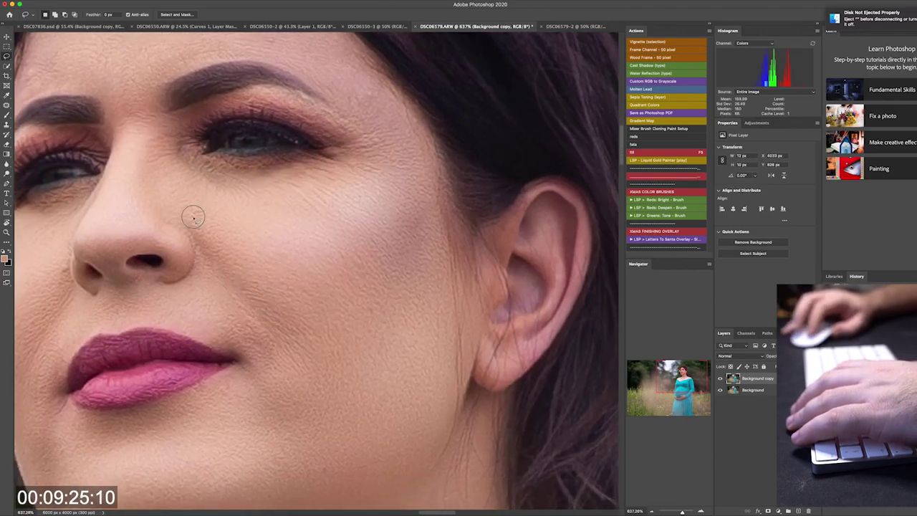
scroll(276, 298, down, 3)
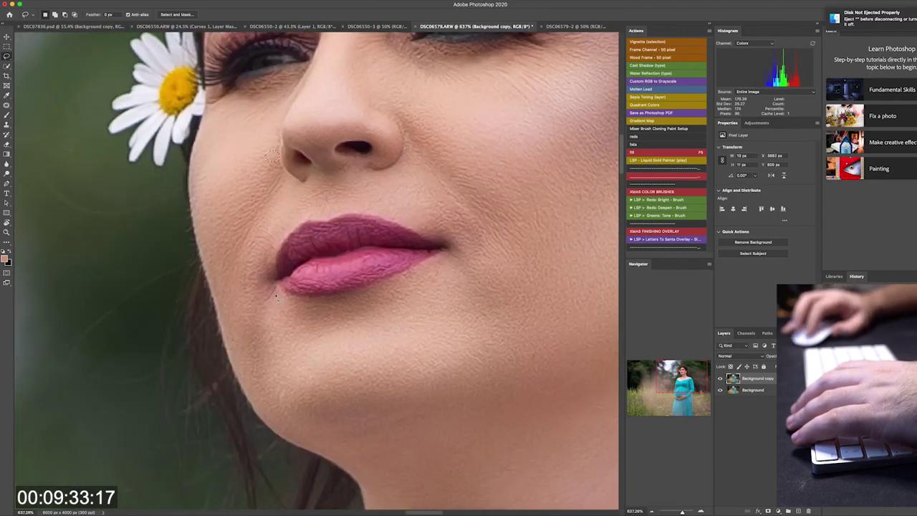
scroll(350, 215, down, 5)
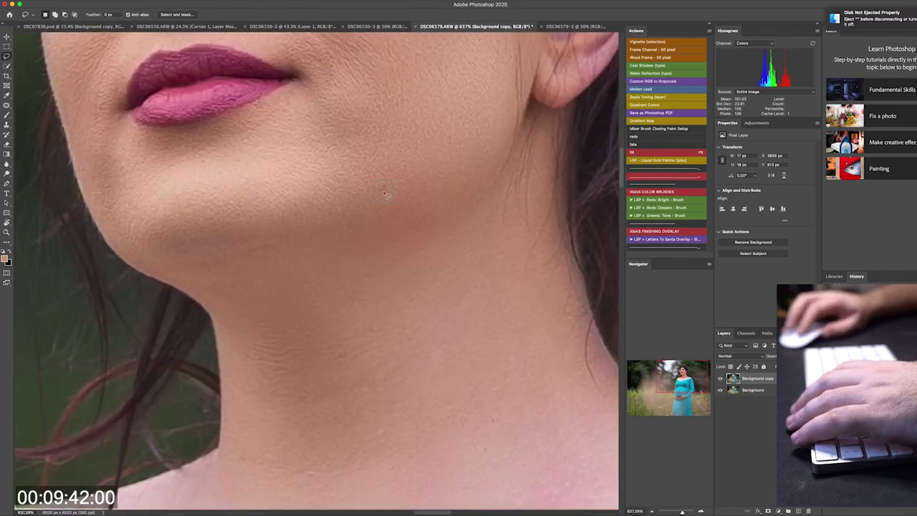
scroll(350, 157, down, 5)
key(ctrl+0)
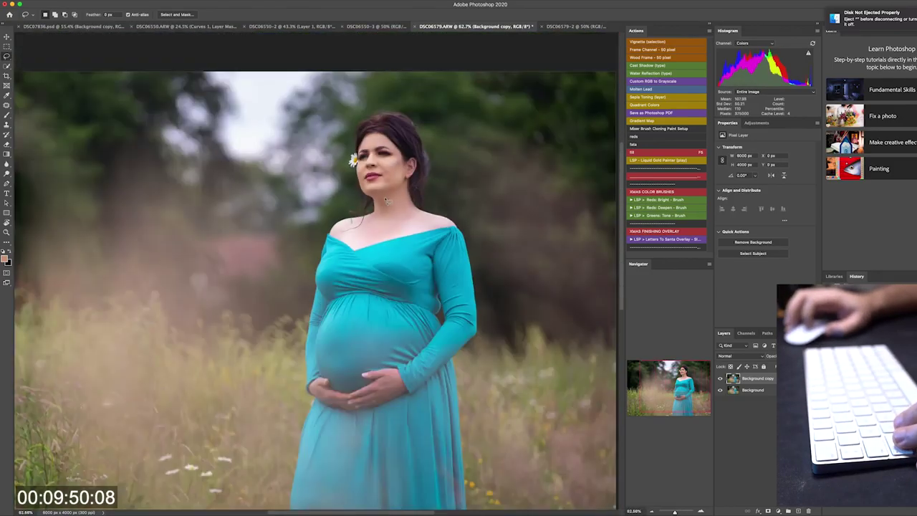
scroll(425, 410, down, 2)
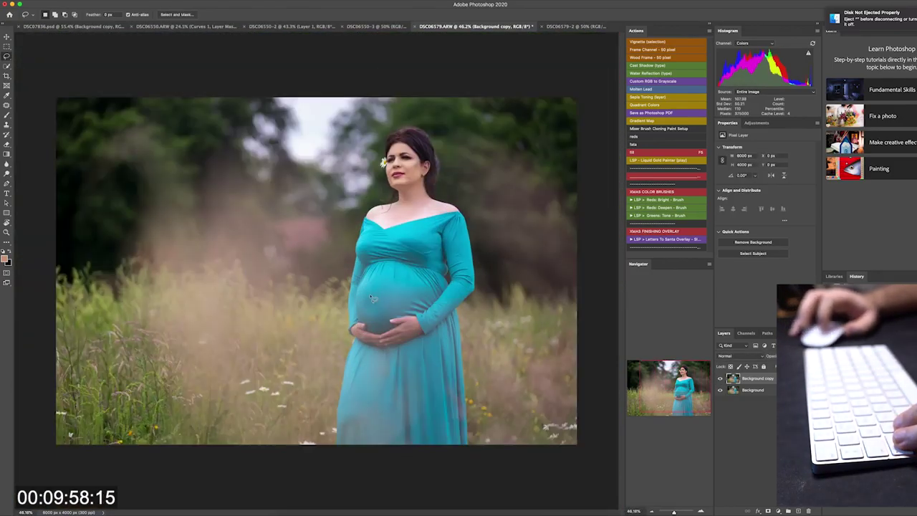
Add a Fuji ETERNA Color Lookup layer and invert its mask to black.
click(780, 147)
click(788, 244)
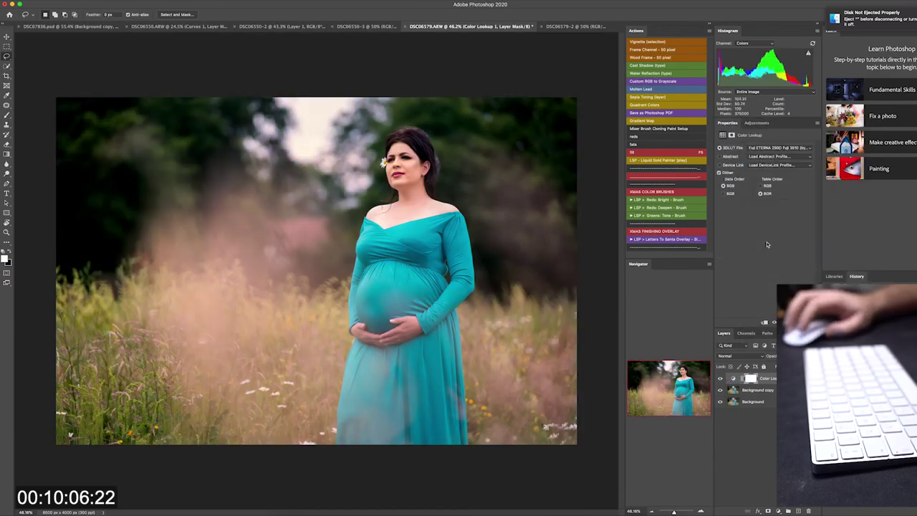
key(ctrl+i)
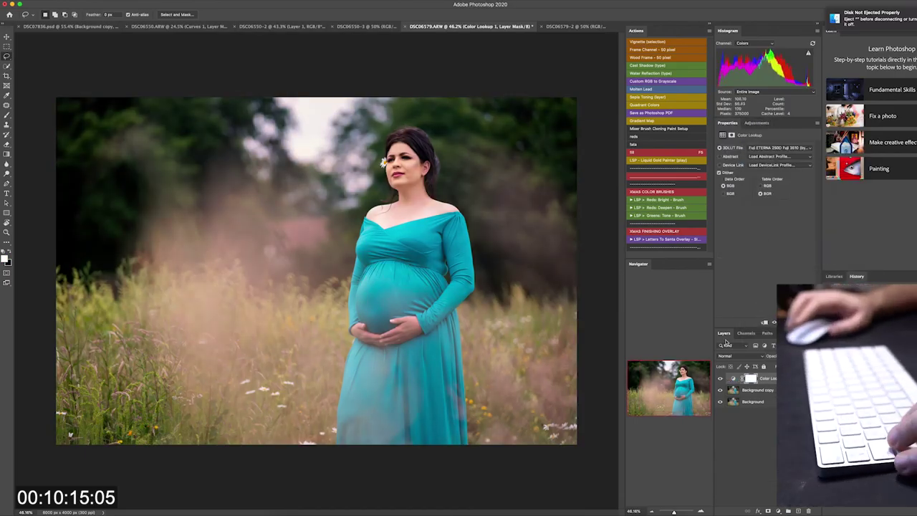
Set up the Brush tool with Normal blending at 100% opacity.
key(b)
scroll(414, 157, up, 5)
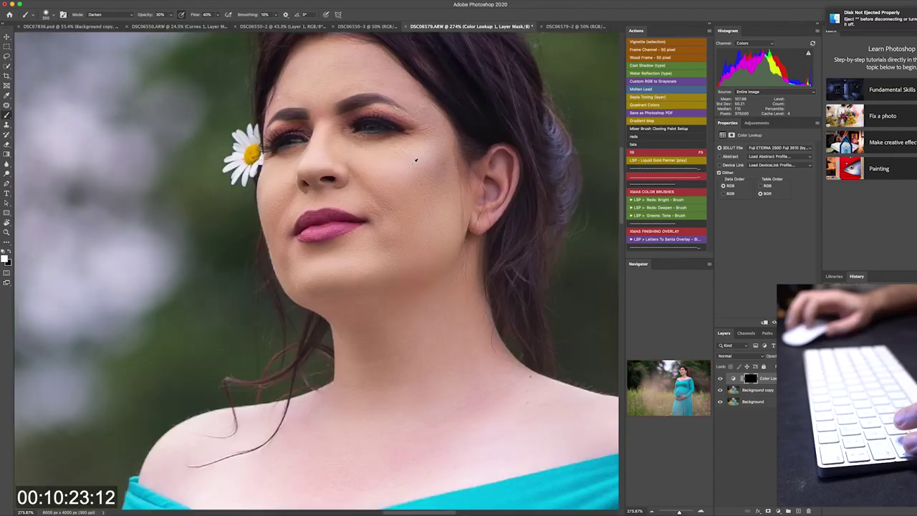
key(shift+alt+n)
key(0)
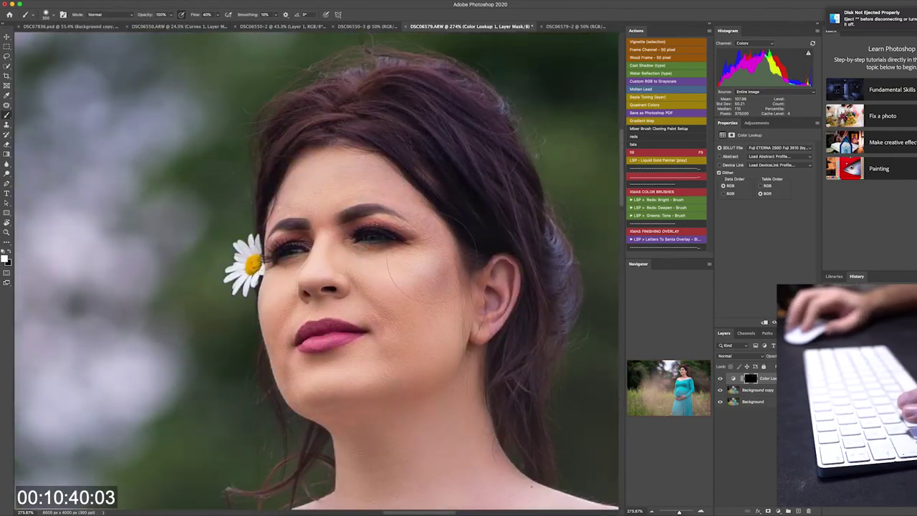
scroll(341, 126, down, 10)
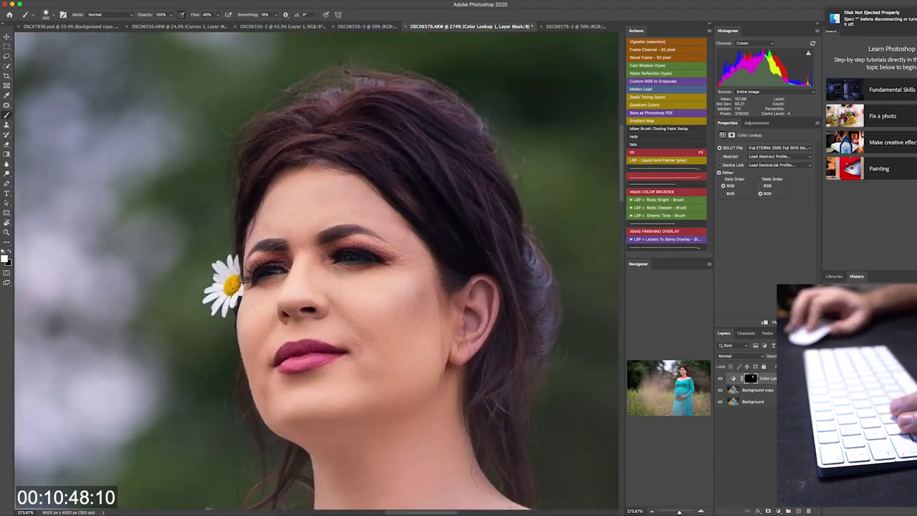
scroll(420, 461, down, 10)
scroll(420, 461, down, 5)
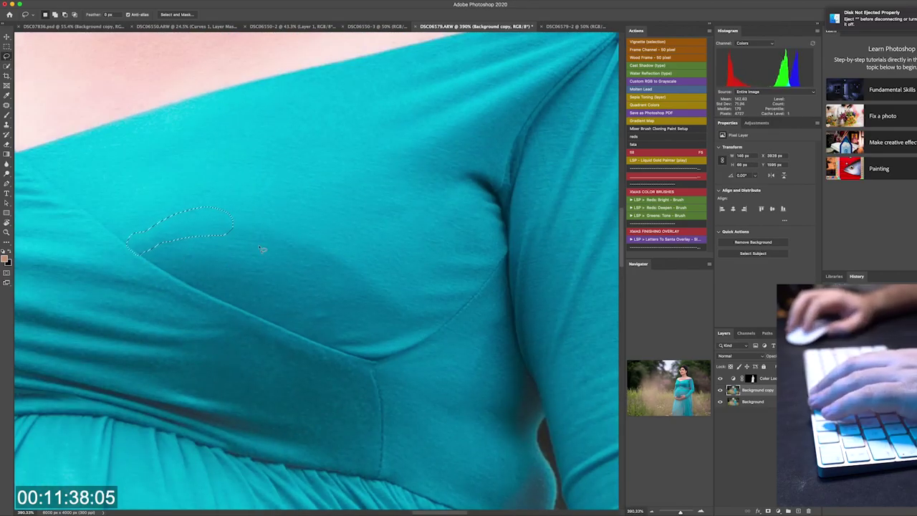
Patch a bodice crease and a wrinkle near the sleeve with clean fabric.
drag(390, 288, 416, 309)
click(7, 105)
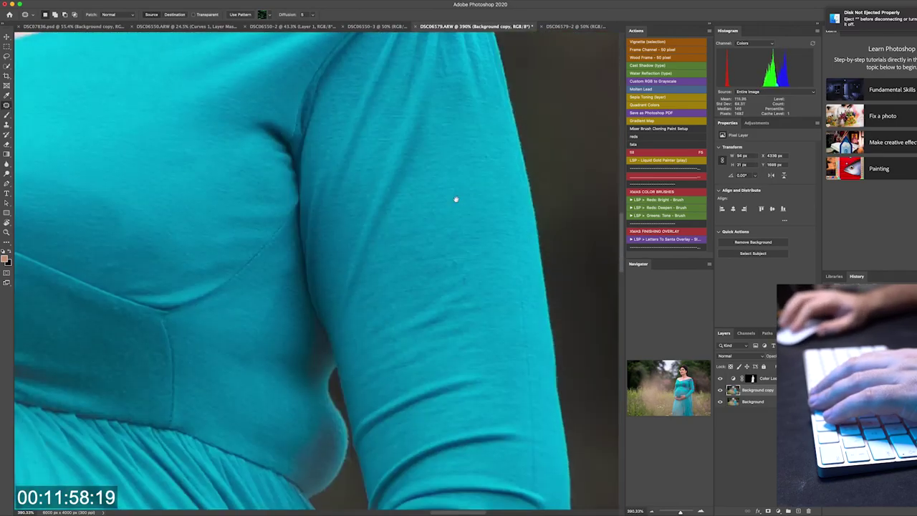
mouse_move(470, 242)
mouse_down()
mouse_move(391, 279)
mouse_move(389, 262)
mouse_move(483, 280)
mouse_up()
scroll(483, 281, down, 5)
mouse_move(412, 219)
mouse_down()
mouse_move(455, 212)
mouse_move(401, 248)
mouse_move(359, 247)
mouse_up()
key(ctrl+d)
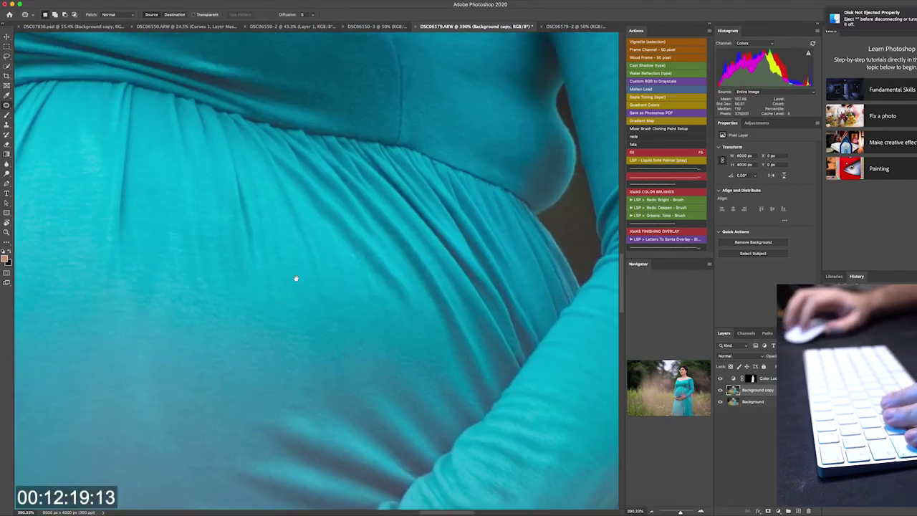
Patch another wrinkle across the dress bodice.
scroll(297, 277, up, 10)
scroll(337, 310, down, 8)
mouse_move(341, 237)
mouse_down()
mouse_move(318, 246)
mouse_move(300, 229)
mouse_up()
scroll(308, 230, down, 3)
scroll(287, 184, down, 2)
scroll(279, 193, down, 2)
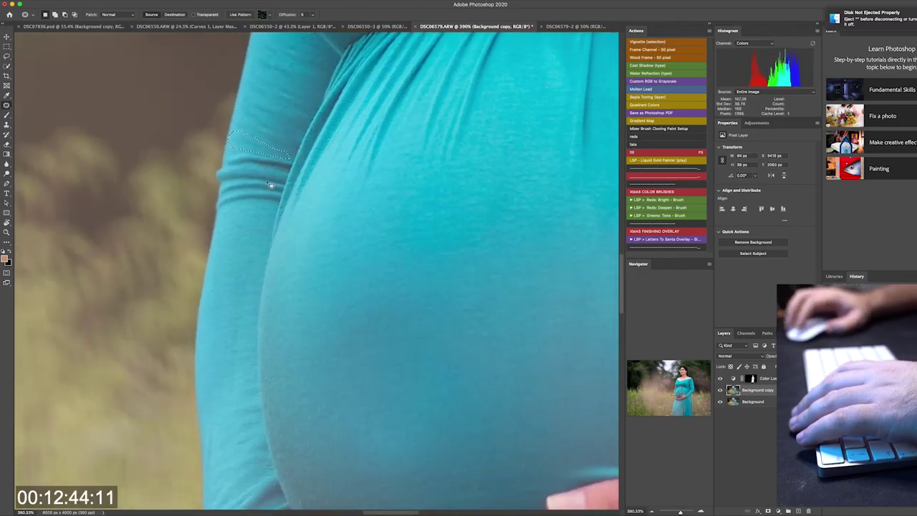
scroll(327, 218, down, 10)
scroll(350, 158, up, 10)
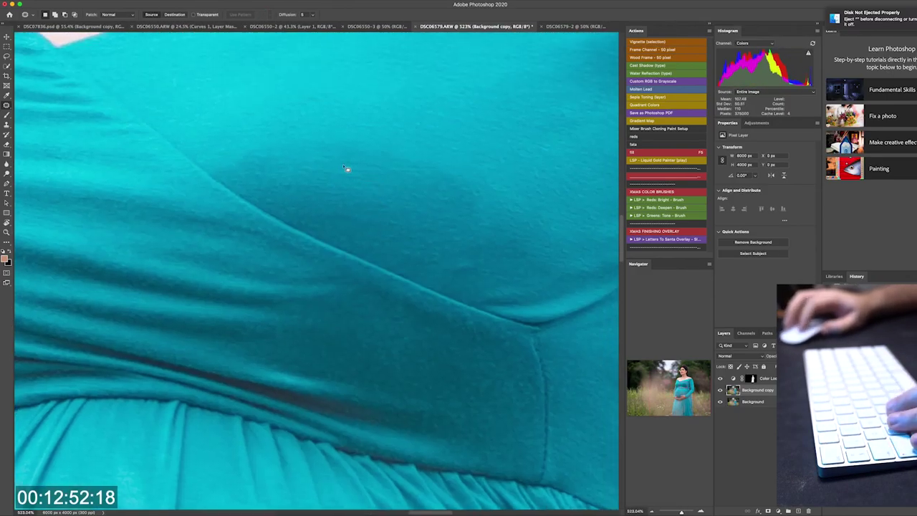
Patch the remaining bodice crease and fit the whole photo on screen.
drag(280, 130, 280, 130)
scroll(354, 172, down, 5)
scroll(387, 237, down, 4)
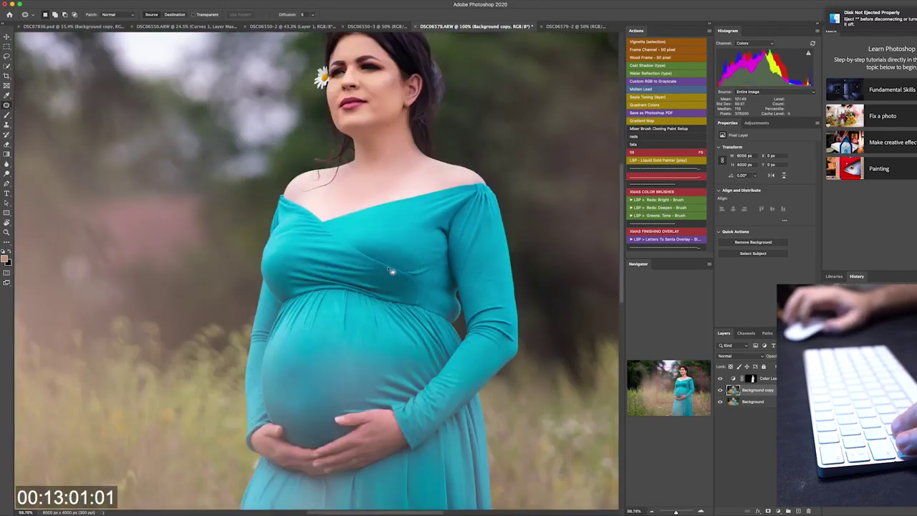
scroll(364, 295, down, 3)
scroll(364, 295, up, 5)
key(ctrl+0)
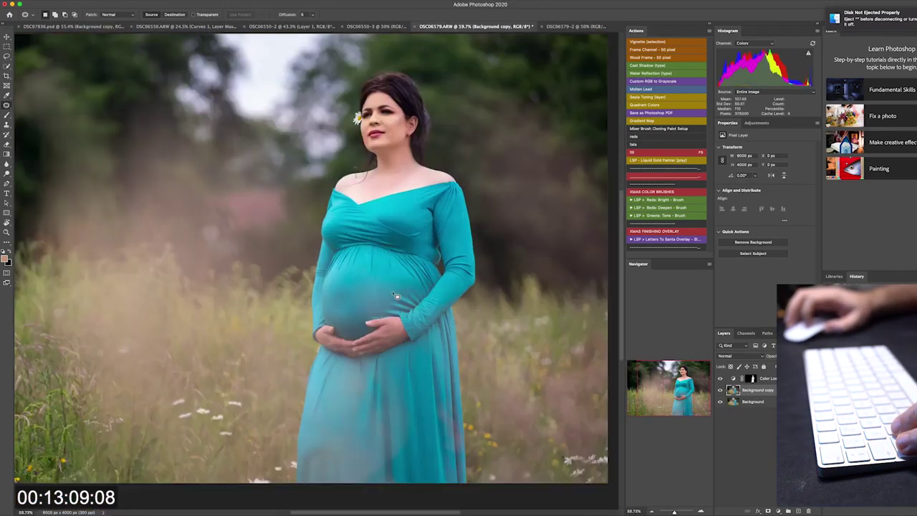
Add a second Color Lookup layer set to the Kodak 5205 Fuji 3510 3DLUT look.
click(757, 123)
click(768, 152)
click(780, 148)
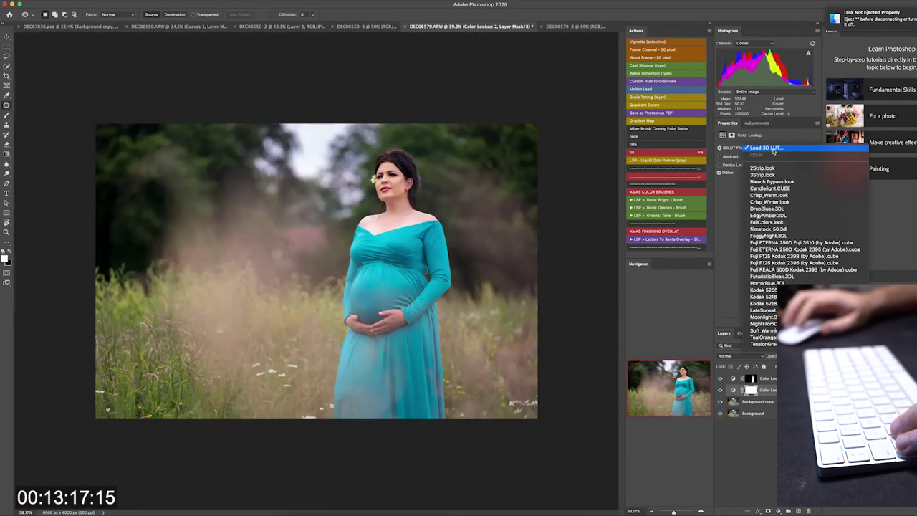
click(759, 297)
click(779, 147)
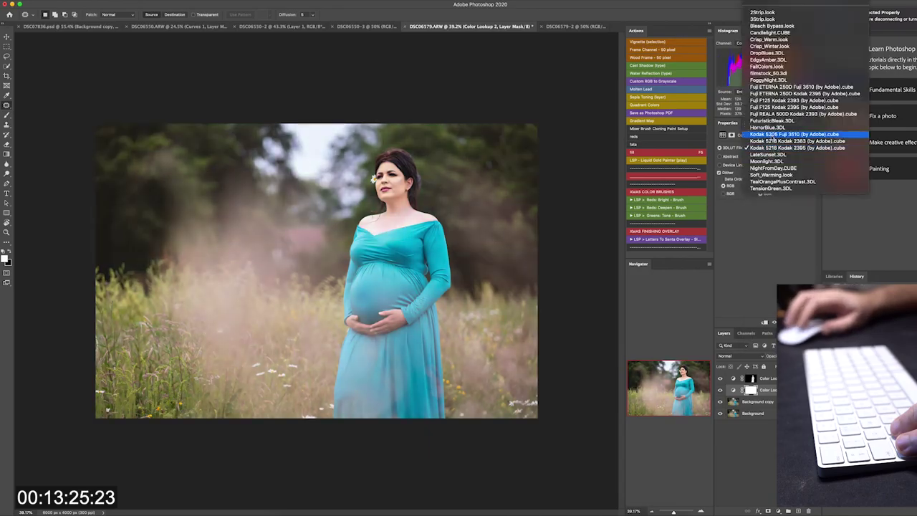
click(796, 133)
Brush the look into the left background, lower-left grass and right-side grass.
key(b)
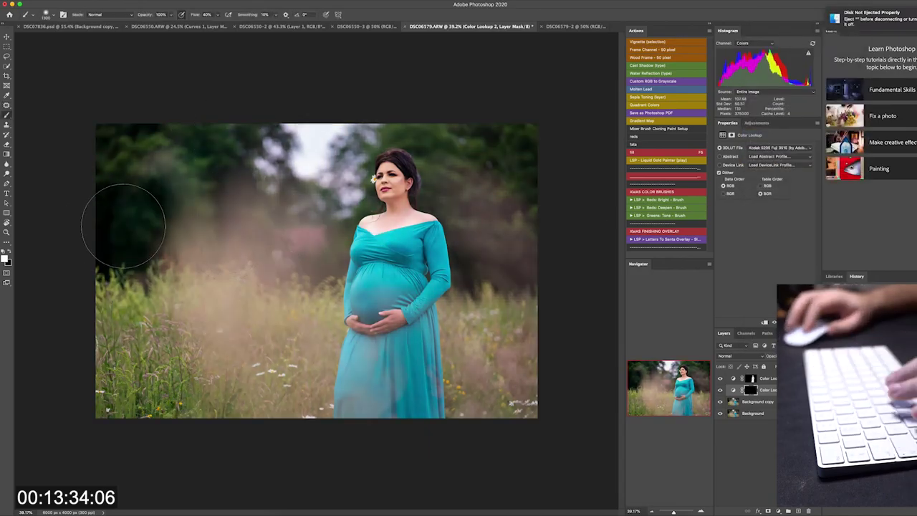
drag(123, 225, 316, 244)
drag(301, 200, 329, 143)
drag(188, 340, 279, 344)
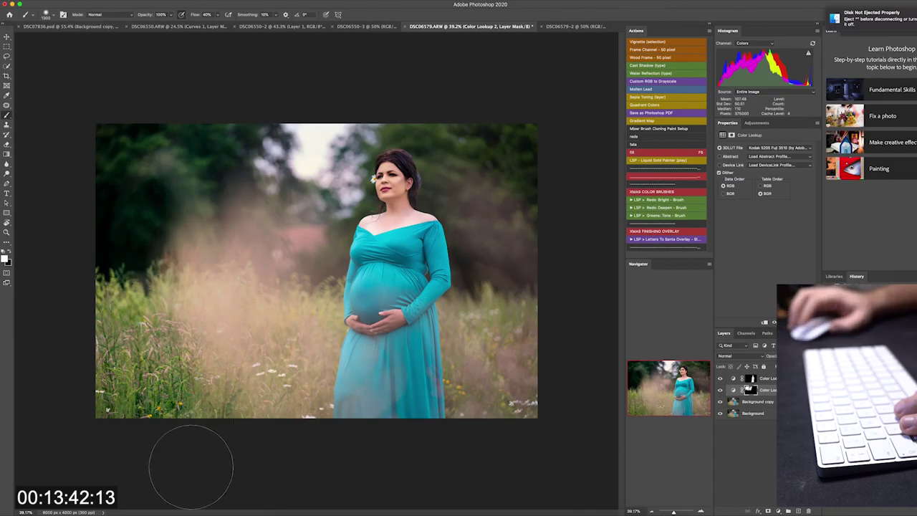
drag(487, 358, 544, 362)
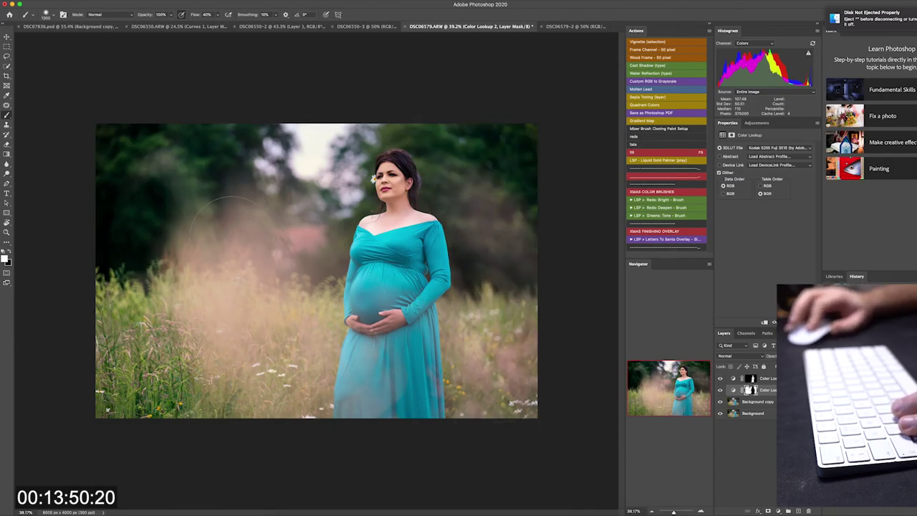
Pull a Curves layer down, invert its mask and paint darkening into the lower-left and lower-right grass.
drag(777, 198, 777, 210)
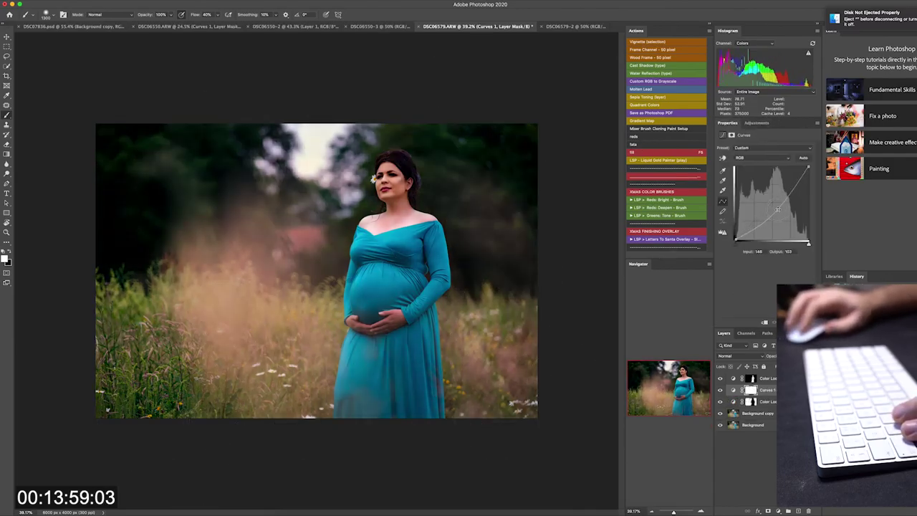
key(ctrl+i)
drag(107, 344, 279, 358)
drag(215, 301, 330, 387)
drag(451, 308, 502, 387)
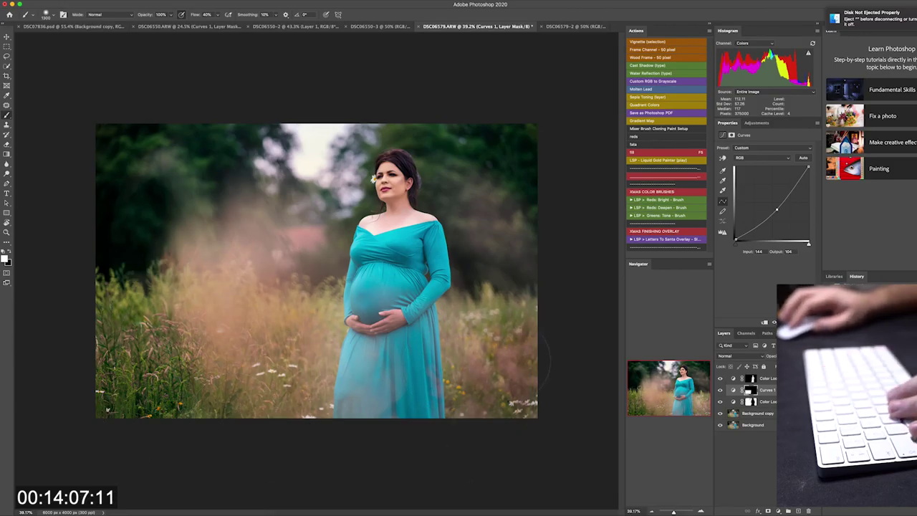
drag(501, 308, 534, 401)
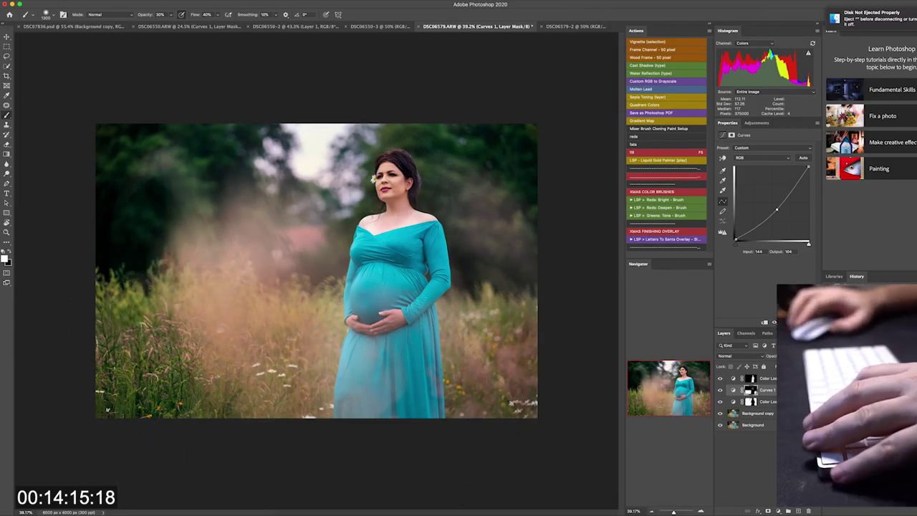
Toggle brush opacity between 20% and 100%, then set an Exposure layer's gamma to 0.85.
key(2)
key(0)
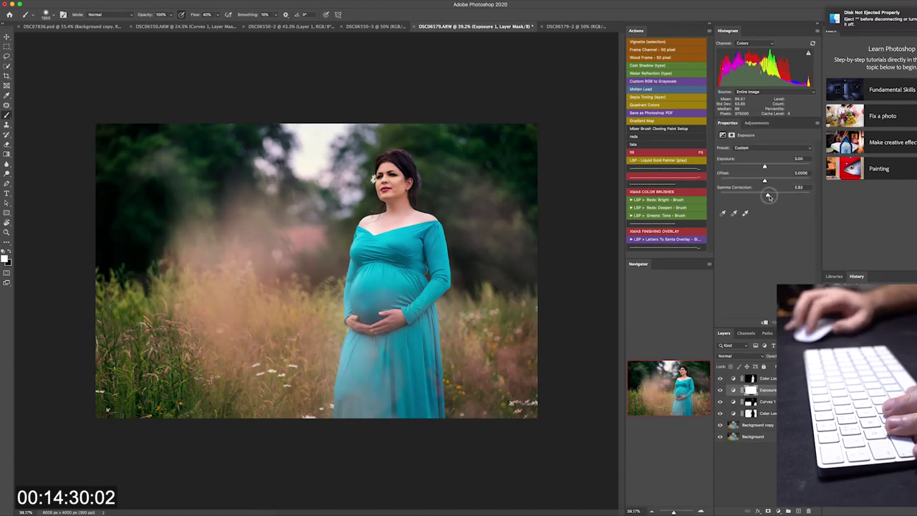
drag(768, 196, 770, 195)
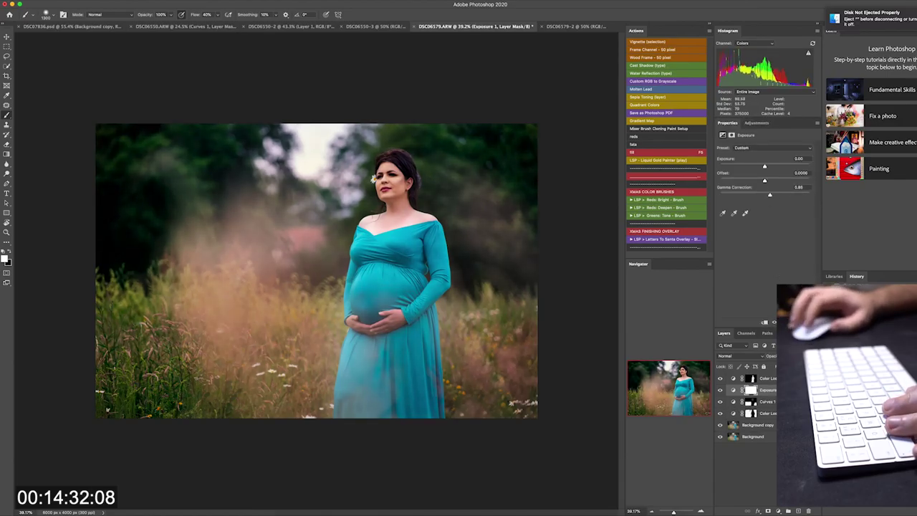
Invert the Exposure mask and paint the darkening into the background beside the woman.
drag(749, 390, 749, 377)
key(ctrl+i)
mouse_move(266, 401)
mouse_down()
mouse_move(326, 154)
mouse_move(301, 344)
mouse_up()
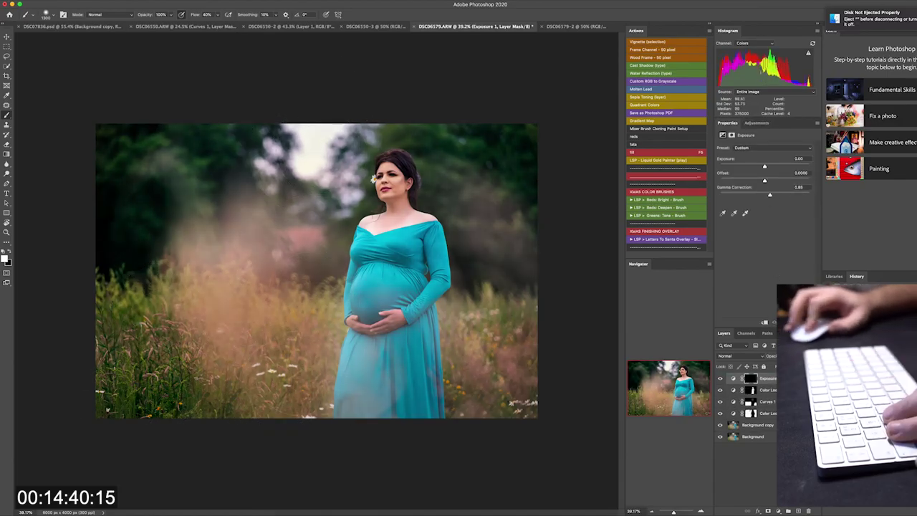
drag(494, 272, 509, 372)
Add a Hue/Saturation layer targeting Greens with Hue shifted to -34.
click(756, 123)
click(731, 150)
click(763, 157)
click(769, 182)
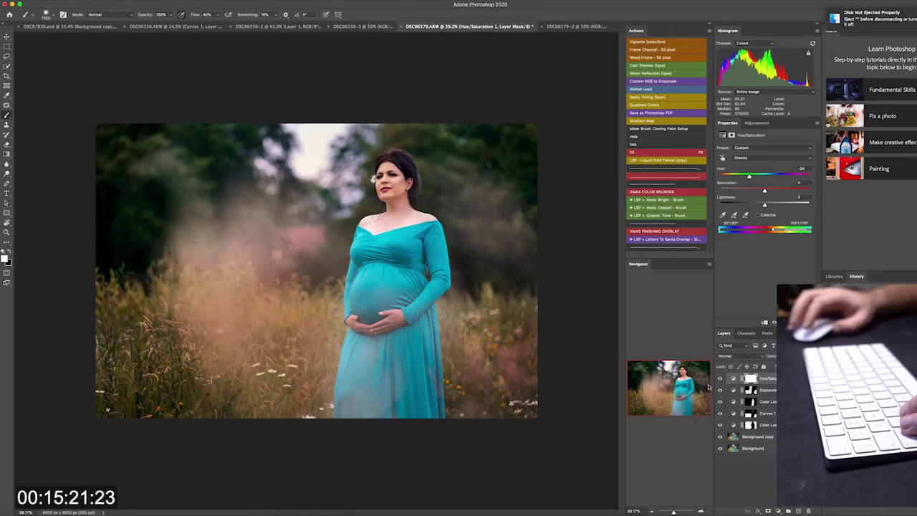
Add a Color Balance layer with Shadows Blue +14, masked and painted onto grass right of the dress.
click(757, 123)
click(743, 152)
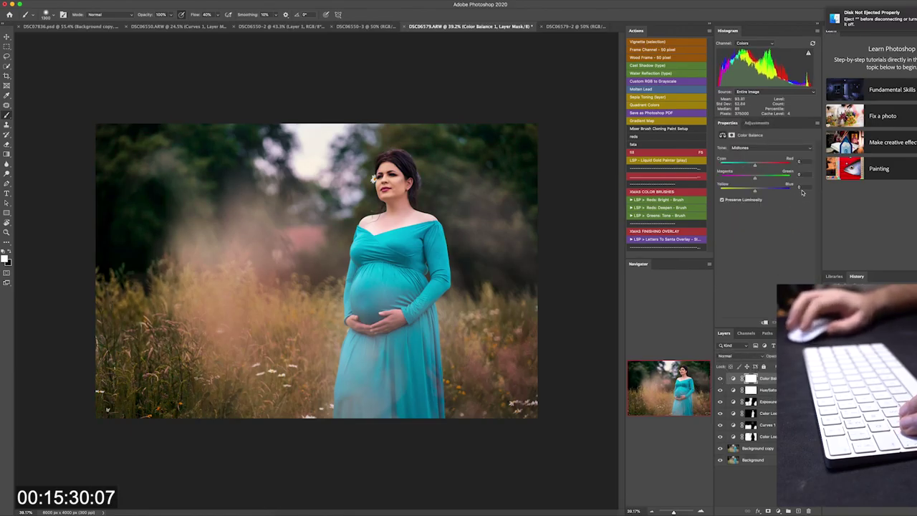
click(767, 148)
drag(754, 190, 761, 194)
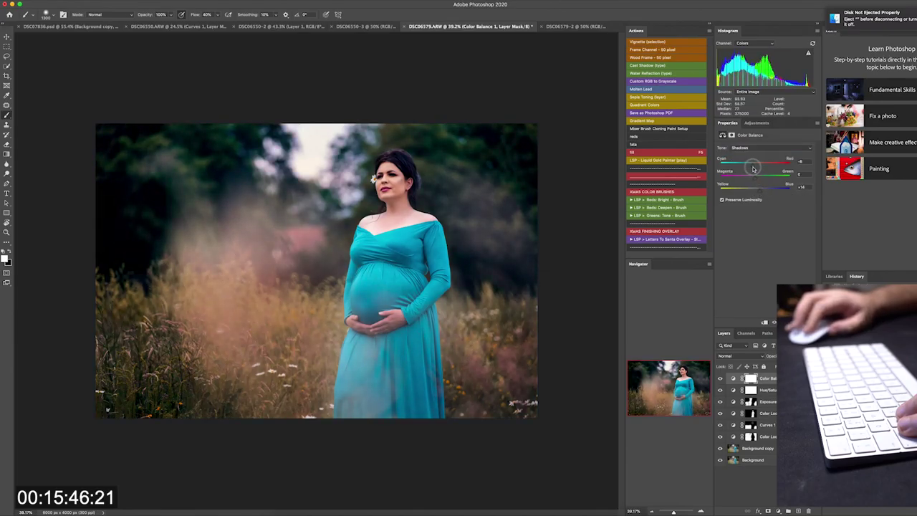
key(ctrl+i)
drag(494, 358, 506, 312)
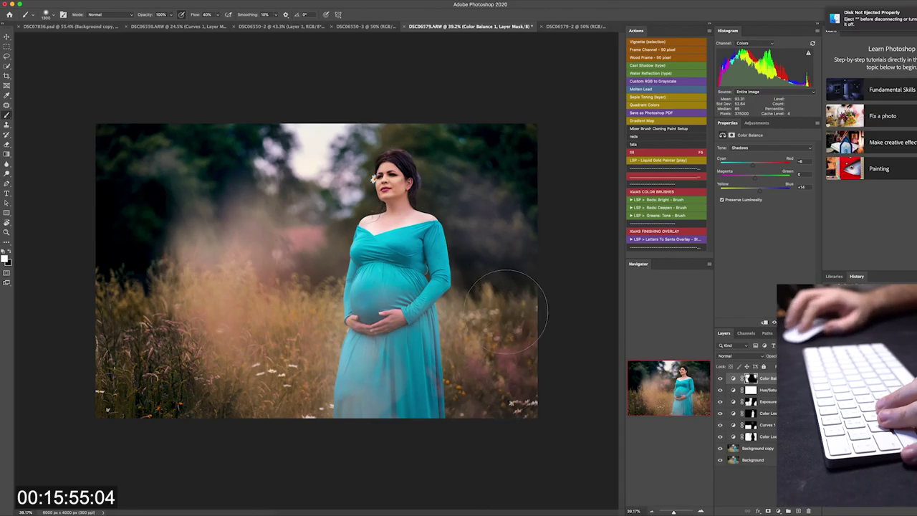
Add Color Balance 2 with Highlights Yellow -16, masked and painted onto the left grass and sky.
click(757, 122)
click(742, 152)
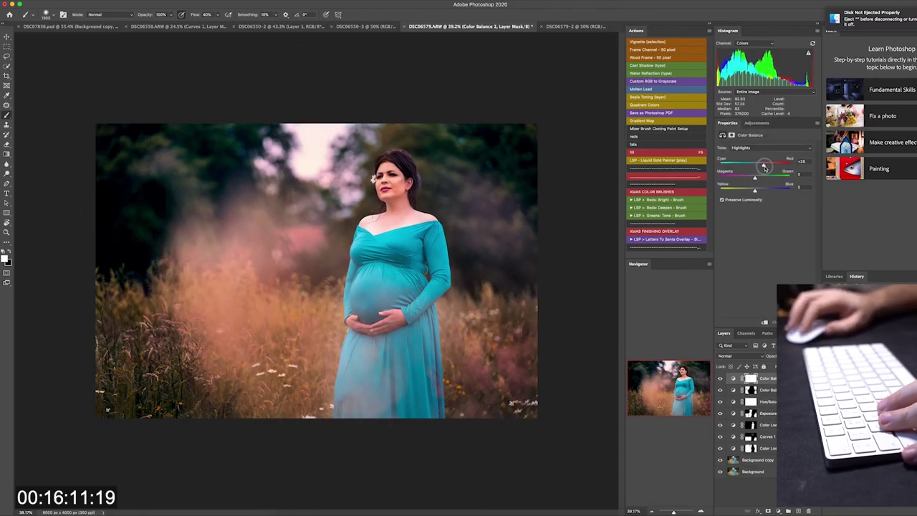
drag(755, 189, 749, 189)
key(ctrl+i)
drag(215, 344, 294, 236)
drag(303, 140, 310, 154)
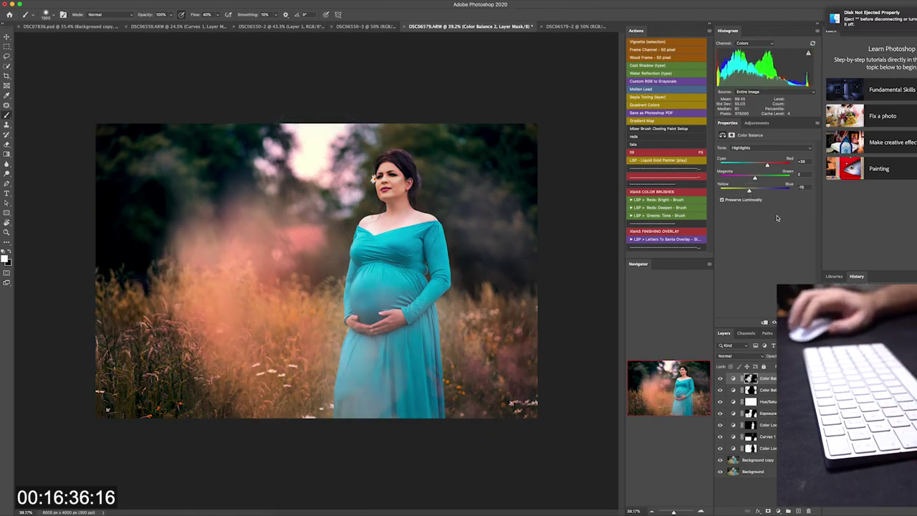
Add a slightly darkening Curves 2 layer and invert its mask to black.
click(758, 124)
click(742, 136)
drag(772, 203, 771, 205)
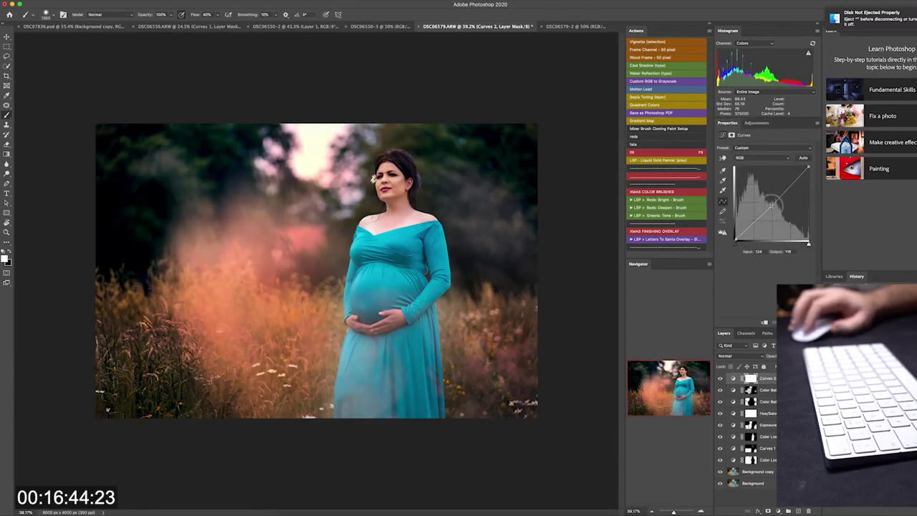
click(799, 180)
key(ctrl+i)
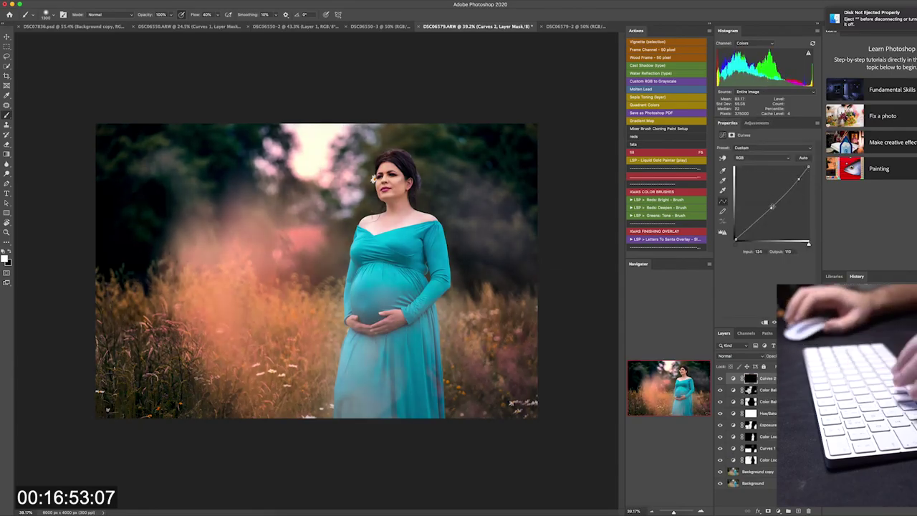
scroll(373, 287, up, 5)
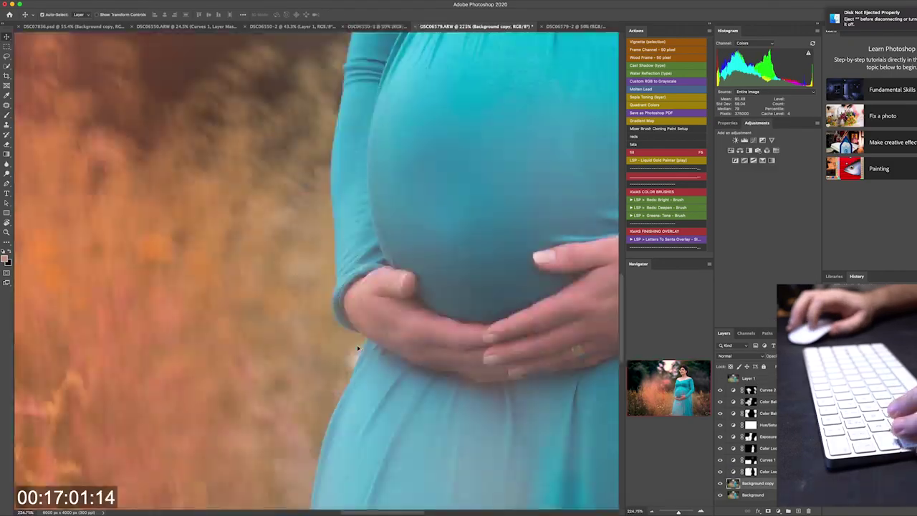
Patch the creases and vertical folds on the dress below her hands, then deselect.
scroll(430, 251, down, 1)
key(l)
drag(414, 274, 394, 337)
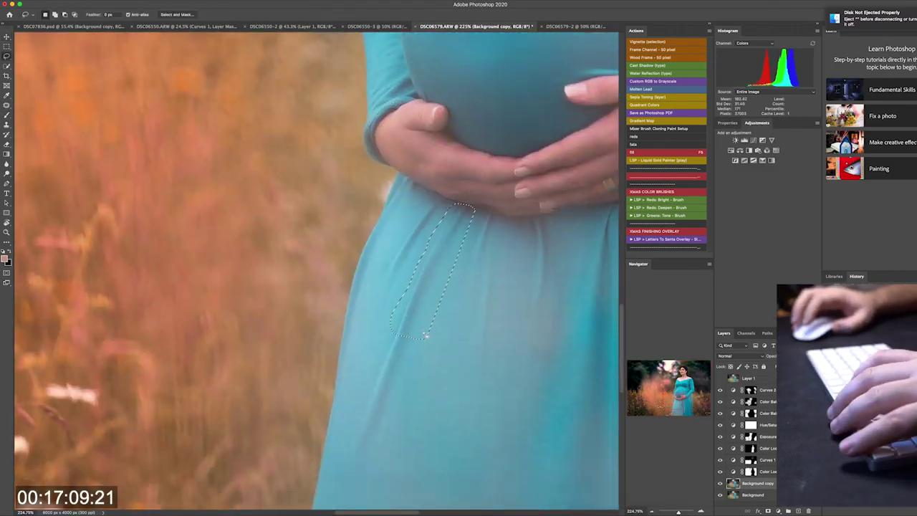
mouse_move(408, 268)
mouse_down()
mouse_move(391, 287)
mouse_move(428, 330)
mouse_up()
drag(452, 206, 430, 226)
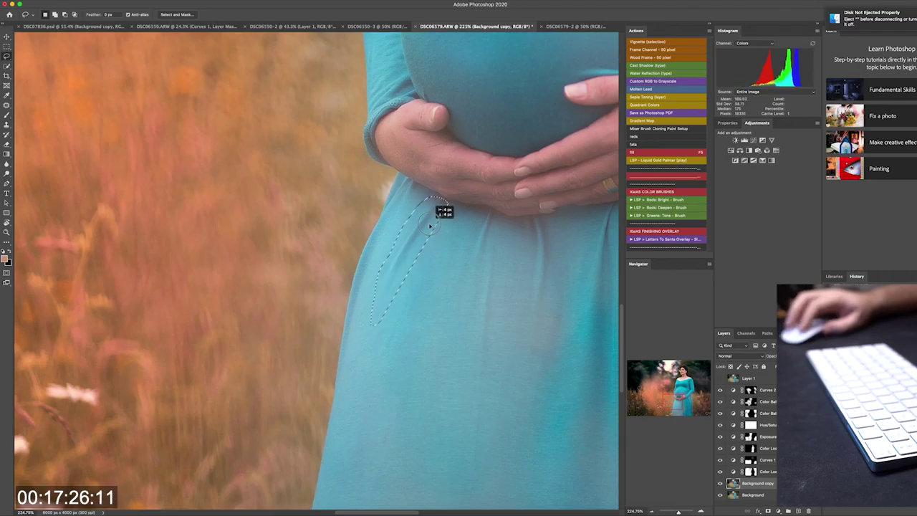
scroll(495, 328, down, 3)
drag(438, 188, 443, 211)
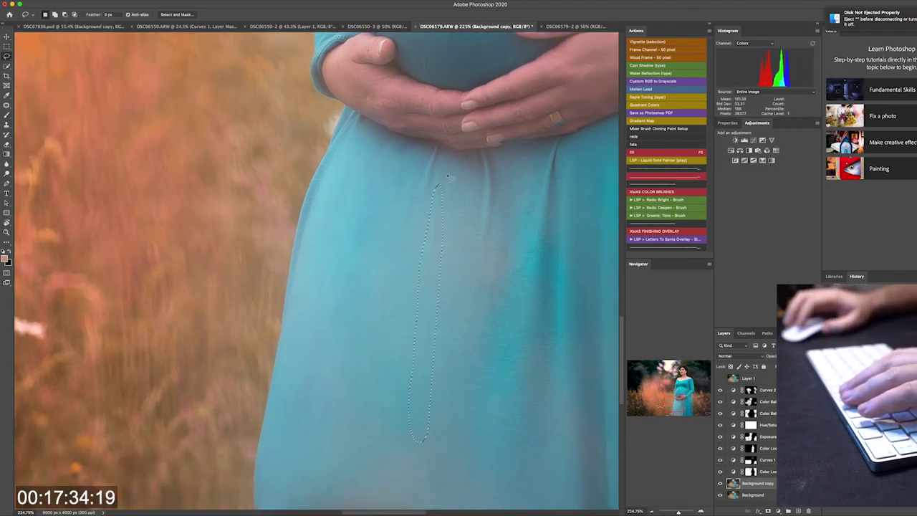
drag(426, 153, 436, 147)
drag(490, 256, 489, 258)
scroll(489, 258, down, 3)
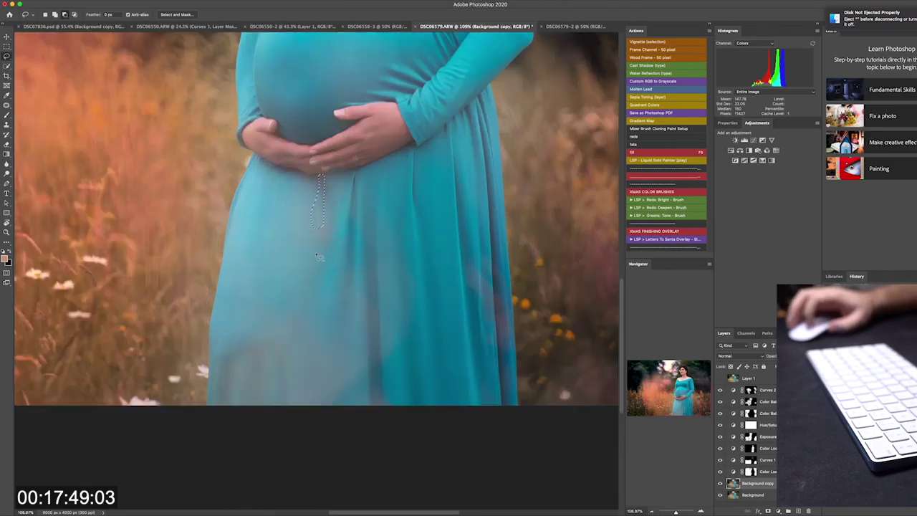
key(ctrl+d)
Fit the photo on screen and toggle the orange haze layer for a before-and-after check.
key(ctrl+0)
click(720, 379)
click(720, 378)
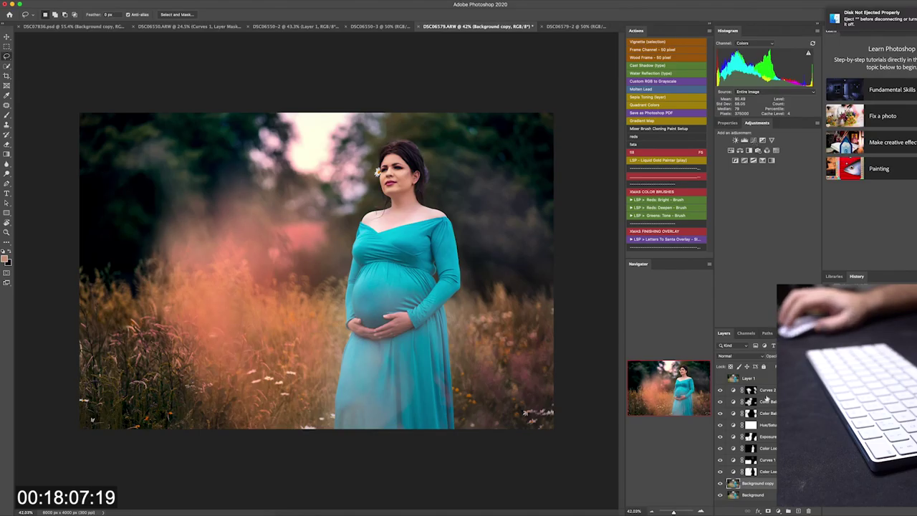
Add a Curves 3 layer pulled down slightly to darken the whole photo.
click(745, 140)
drag(774, 204, 773, 204)
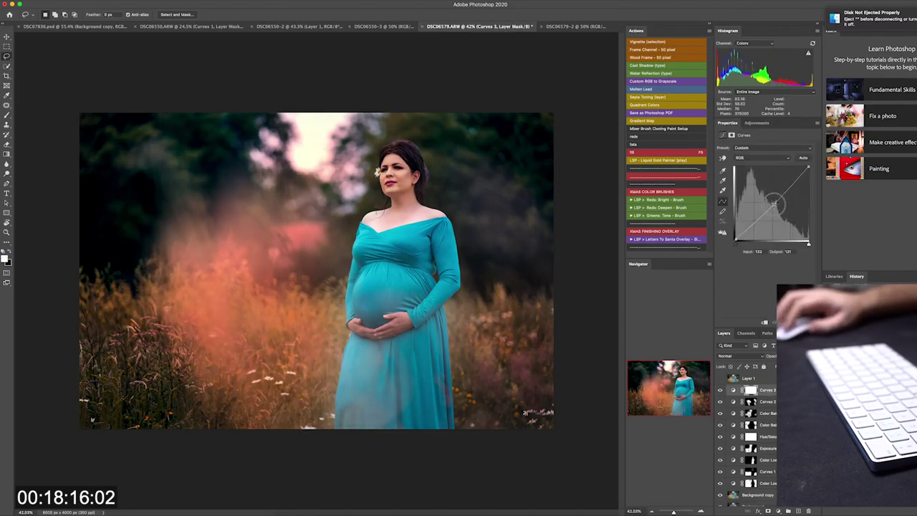
scroll(402, 170, up, 5)
scroll(403, 171, up, 3)
Add a brightening Curves 4 layer, invert its mask and paint it onto both irises.
drag(768, 199, 765, 192)
key(ctrl+i)
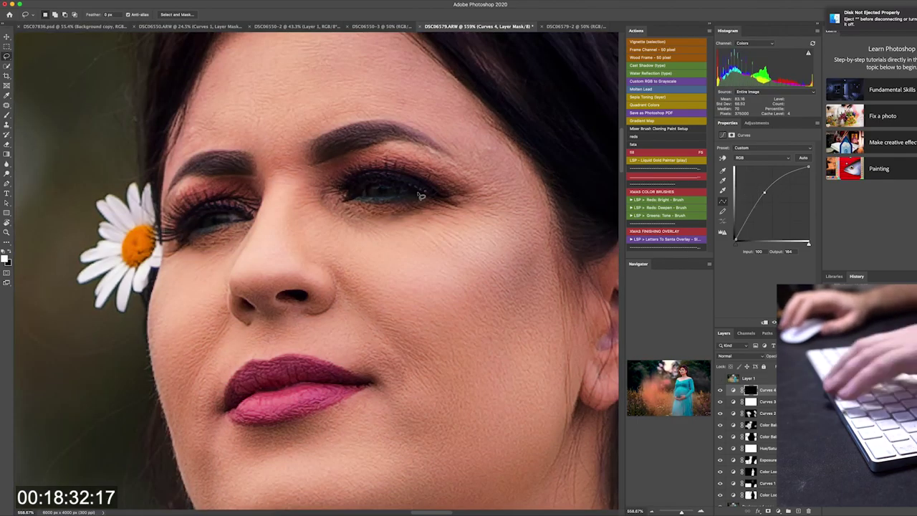
key(b)
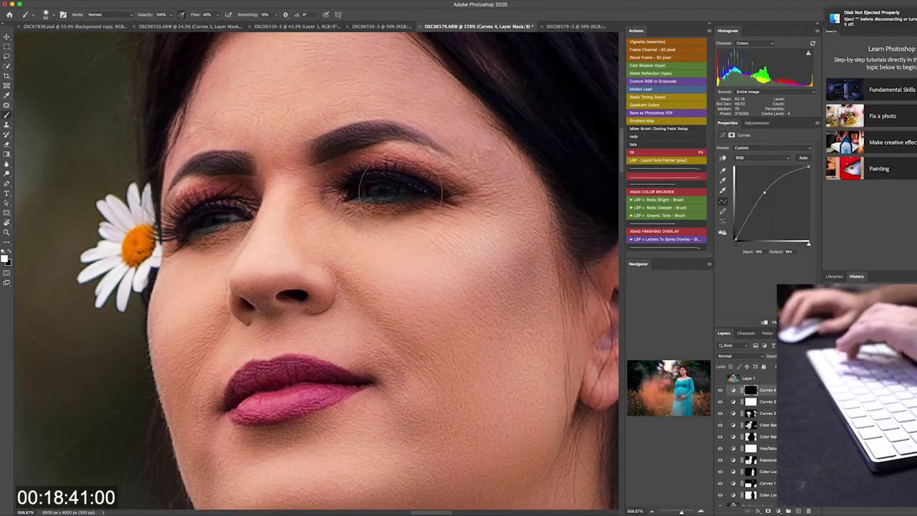
drag(361, 186, 409, 190)
drag(187, 215, 232, 215)
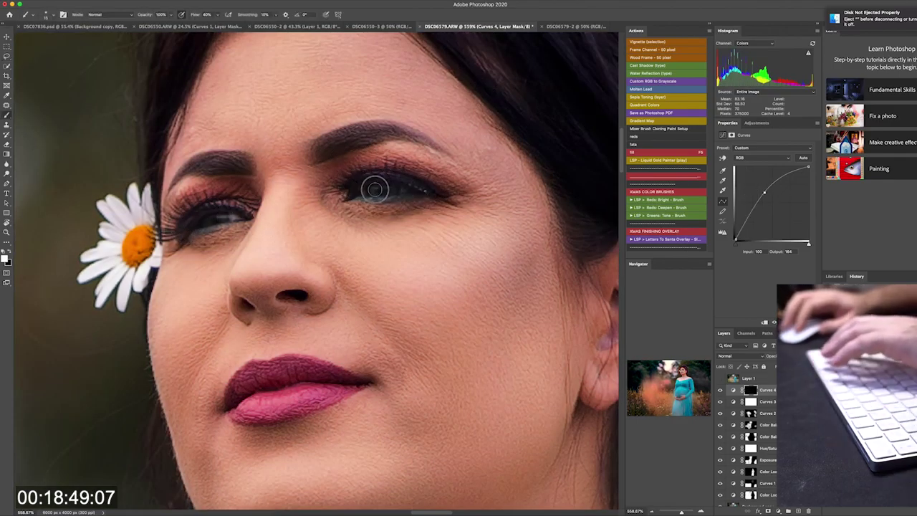
click(389, 186)
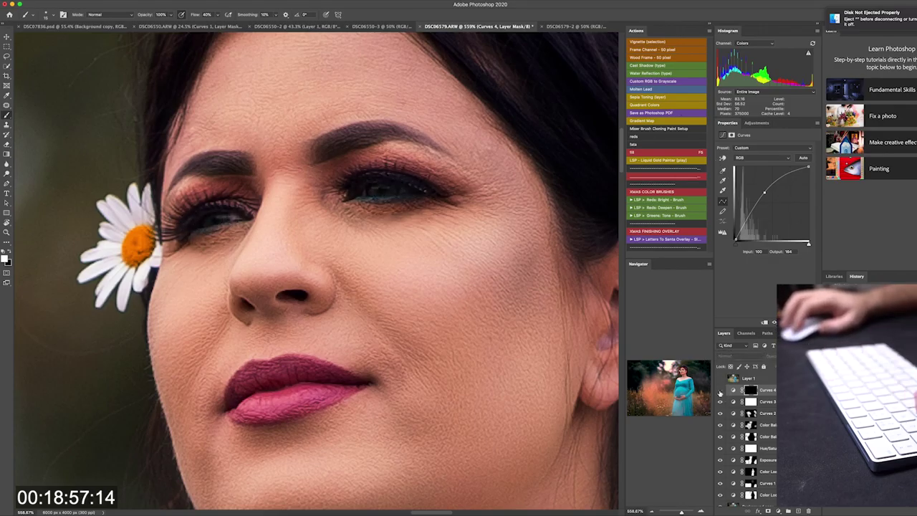
Add a Levels layer with midtones at 1.29 behind an inverted black mask.
key(ctrl+l)
drag(771, 206, 766, 205)
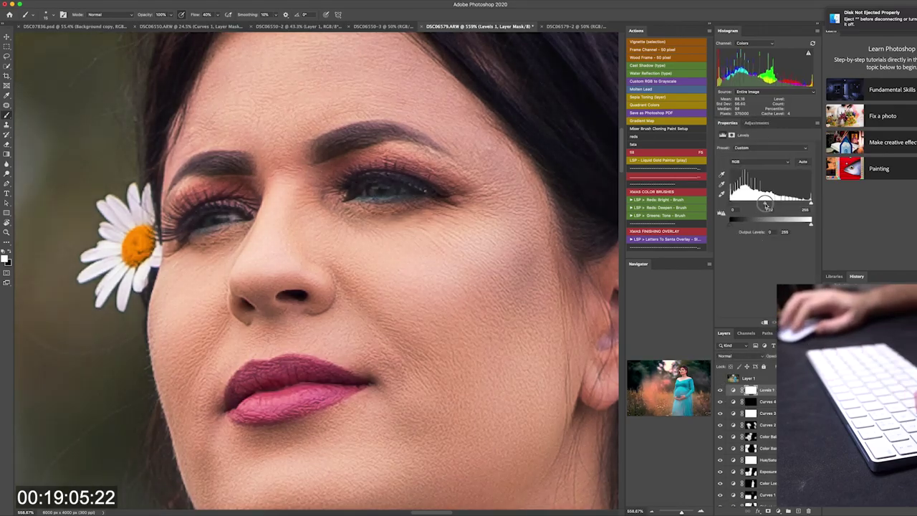
key(ctrl+i)
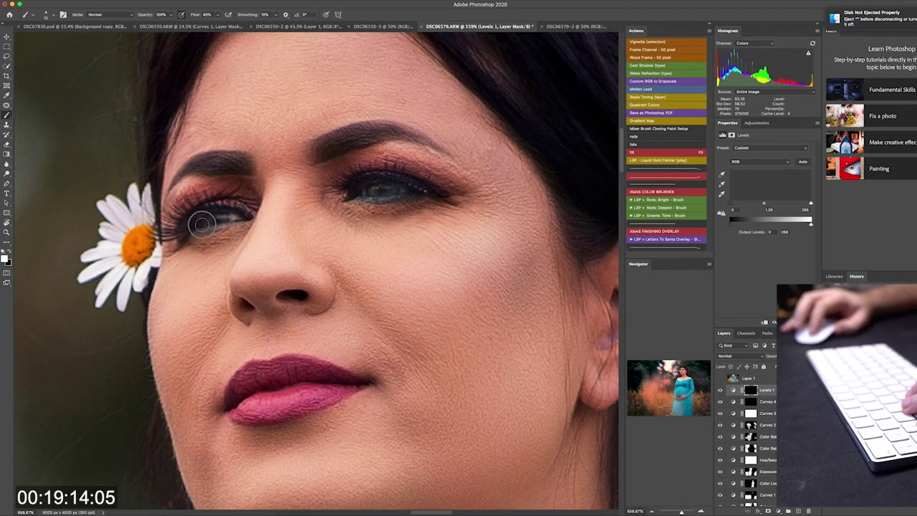
Fit the whole photo on screen and reselect Curves 4 for refinement.
key(ctrl+0)
scroll(458, 215, up, 5)
scroll(395, 158, up, 5)
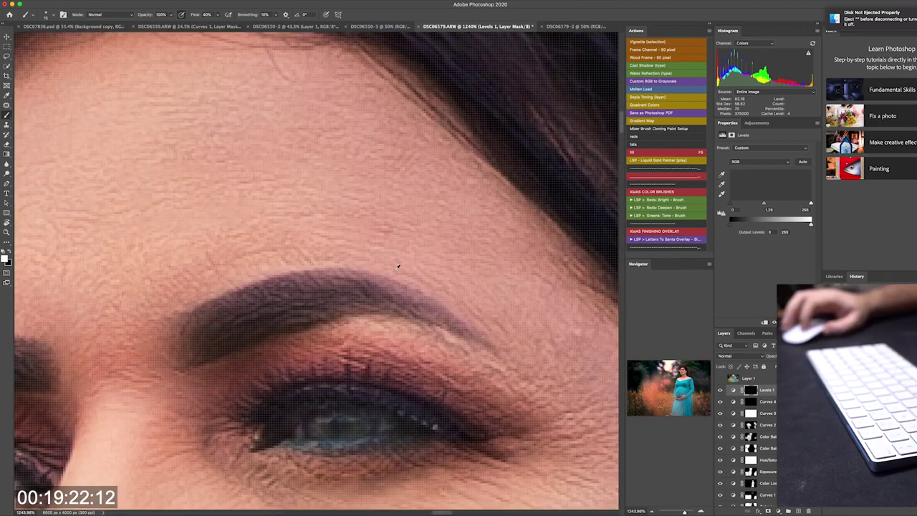
click(765, 401)
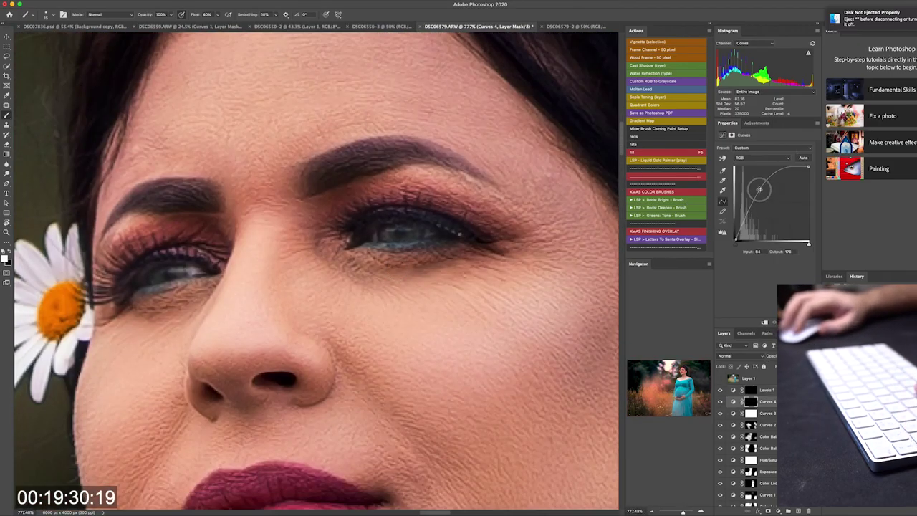
key(ctrl+0)
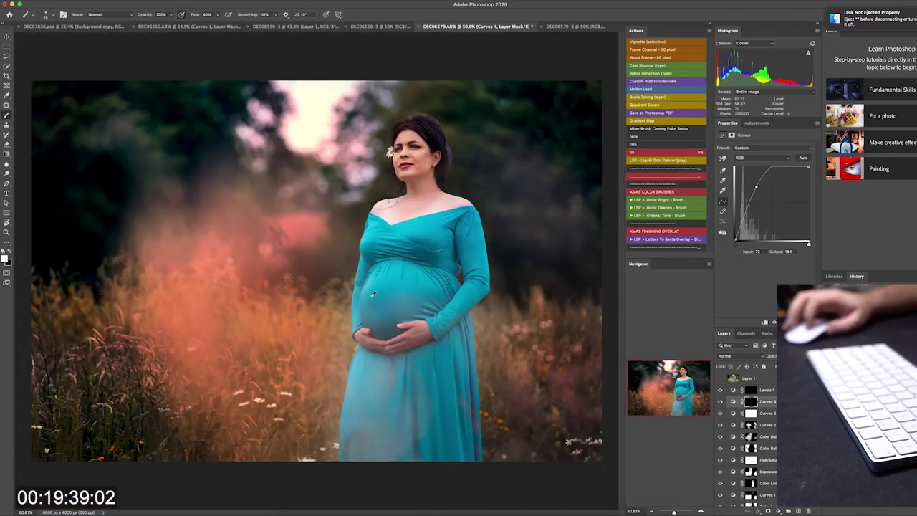
scroll(405, 145, up, 4)
scroll(409, 143, down, 3)
scroll(409, 144, down, 2)
key(c)
click(721, 378)
click(720, 378)
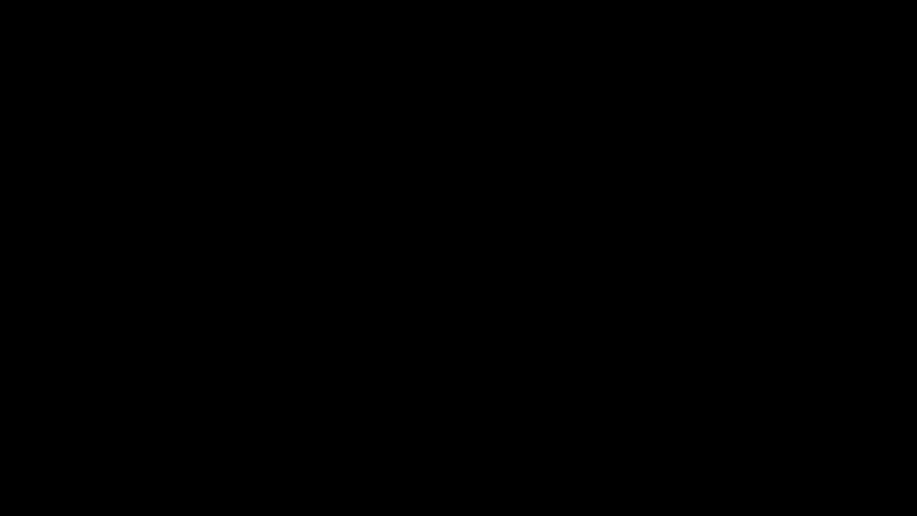